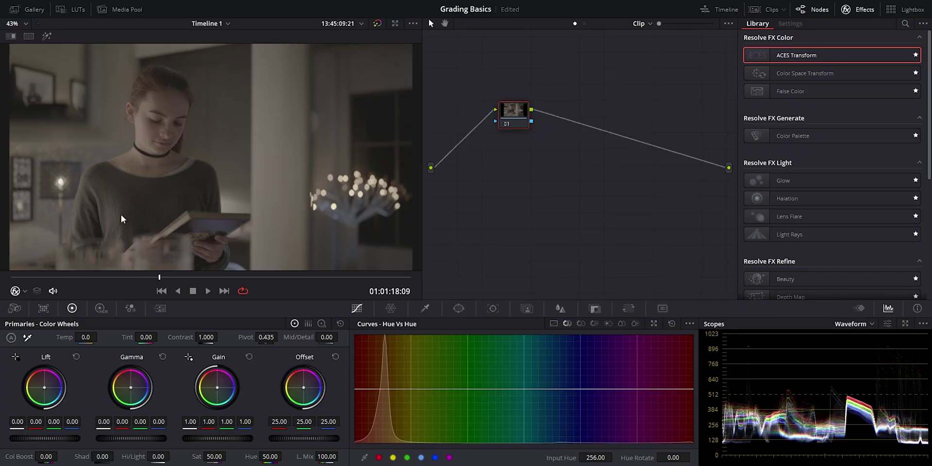
Move node 01 up and to the left in the node graph
left_click_drag(517, 119, 477, 86)
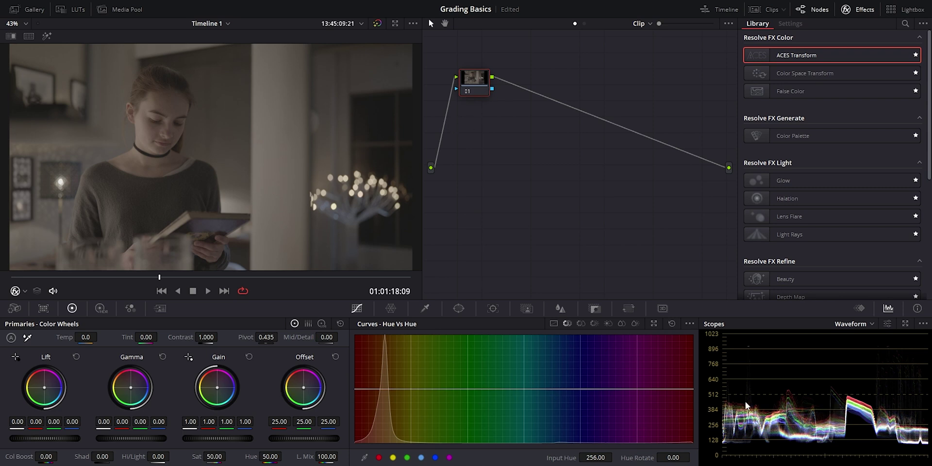
Check Color Management in Project Settings, keeping ACEScct as the timeline color space
key("shift+9")
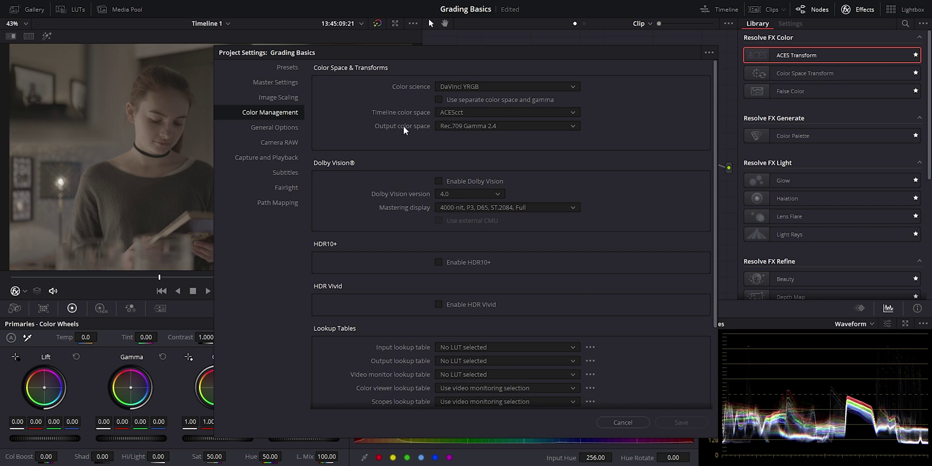
left_click(461, 115)
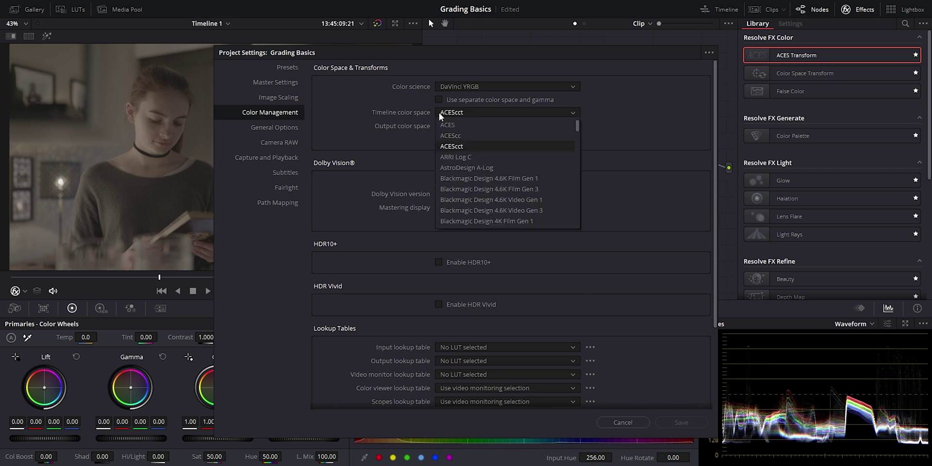
left_click(459, 115)
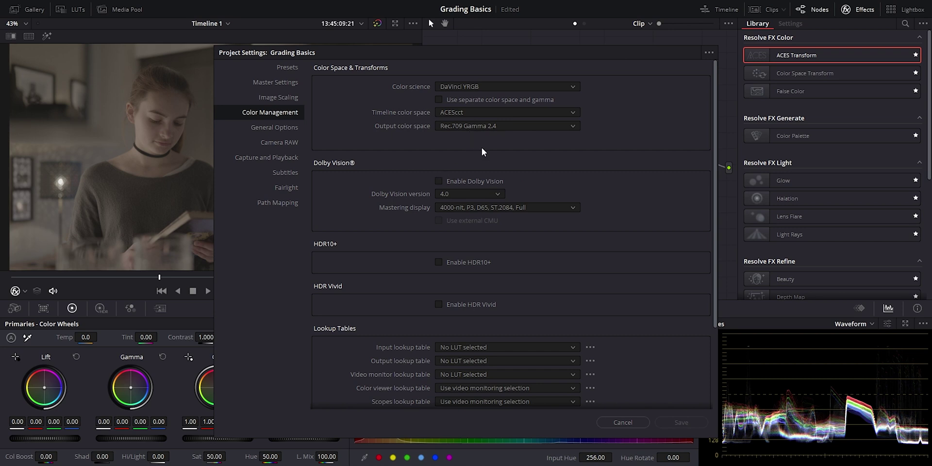
Close Project Settings, add a serial node, and label the two nodes Grain and Halation
left_click(623, 422)
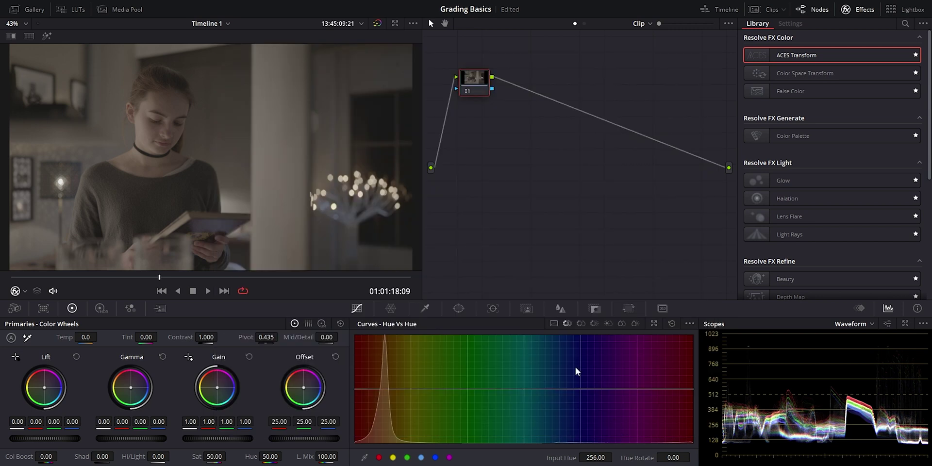
key("alt+s")
left_click(475, 87)
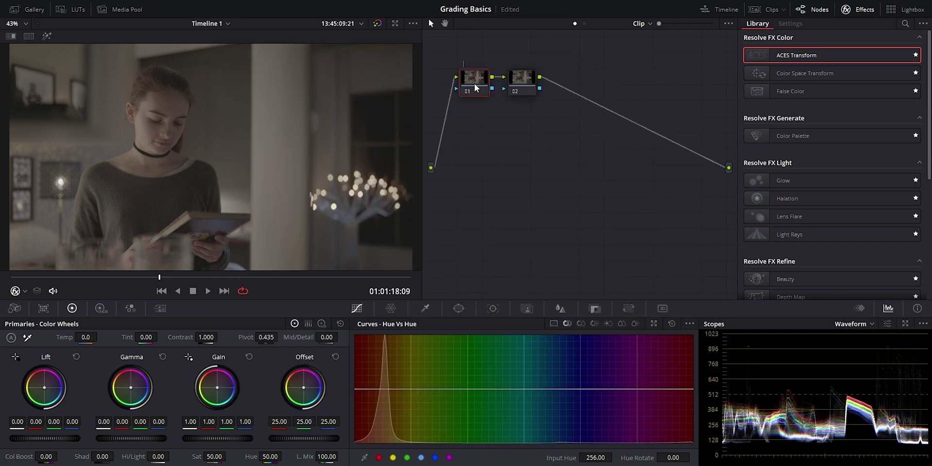
type("Grain")
left_click(524, 89)
type("Halation")
key("Return")
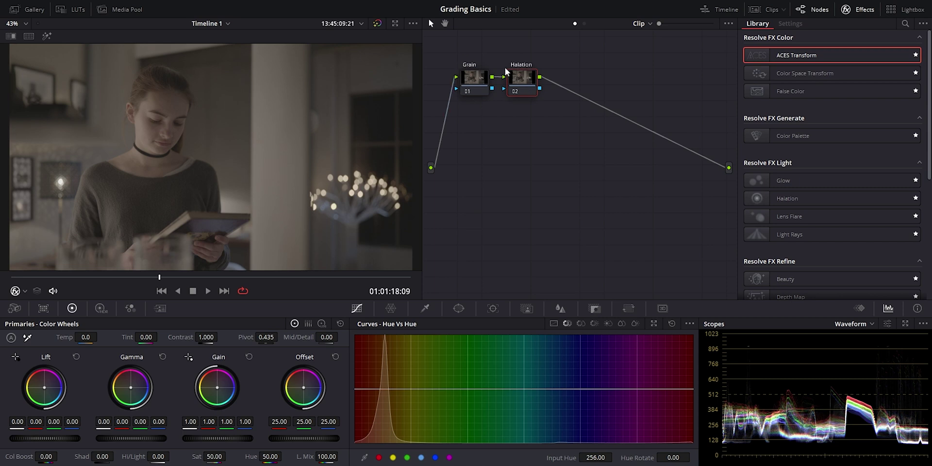
Add a third node below Grain and Halation and label it CST
key("alt+s")
left_click_drag(568, 86, 474, 139)
type("CST")
key("Return")
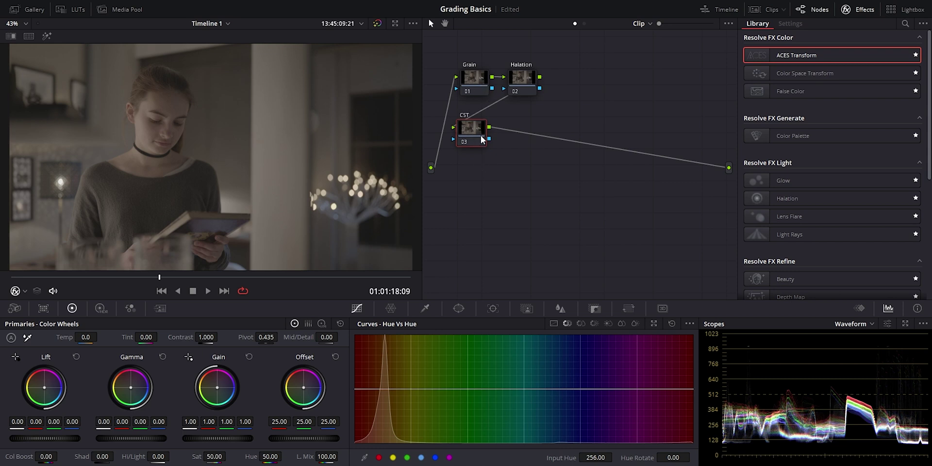
left_click_drag(480, 138, 478, 139)
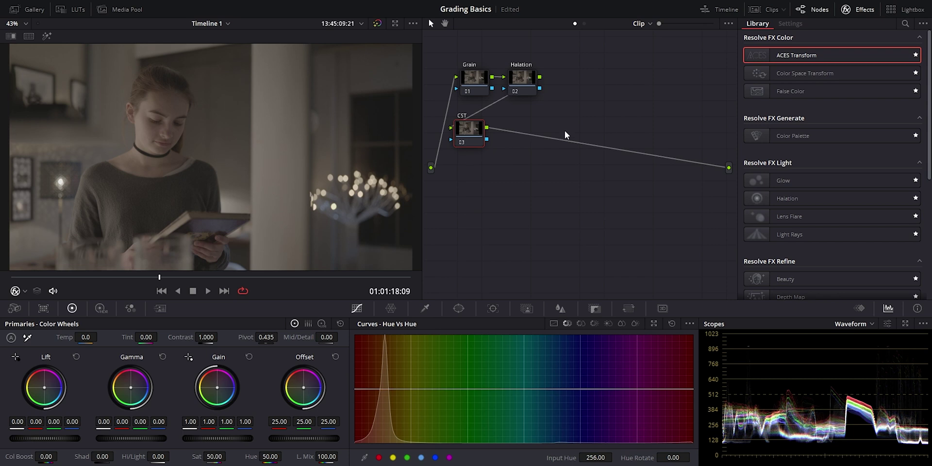
Apply ACES Transform to CST with input Alexa and output ACEScct CSC, then add node 04
left_click_drag(783, 64, 474, 134)
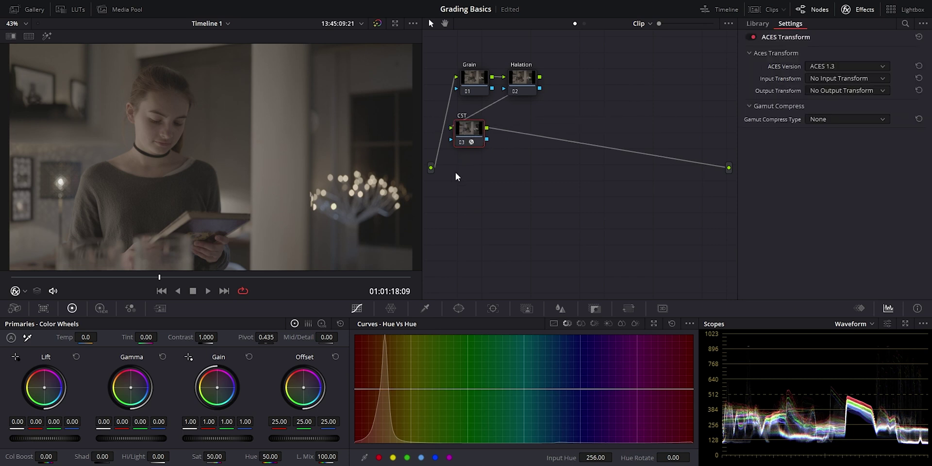
left_click(837, 79)
left_click(835, 101)
left_click(835, 102)
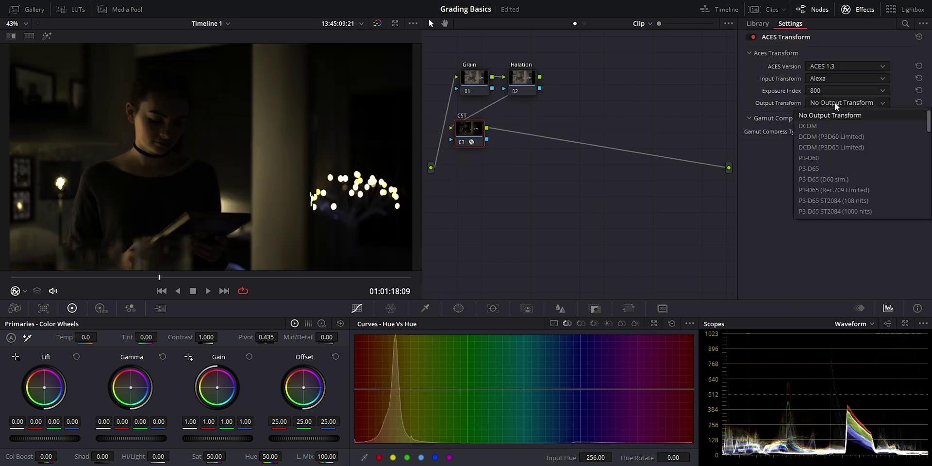
scroll(834, 210, "down", 6)
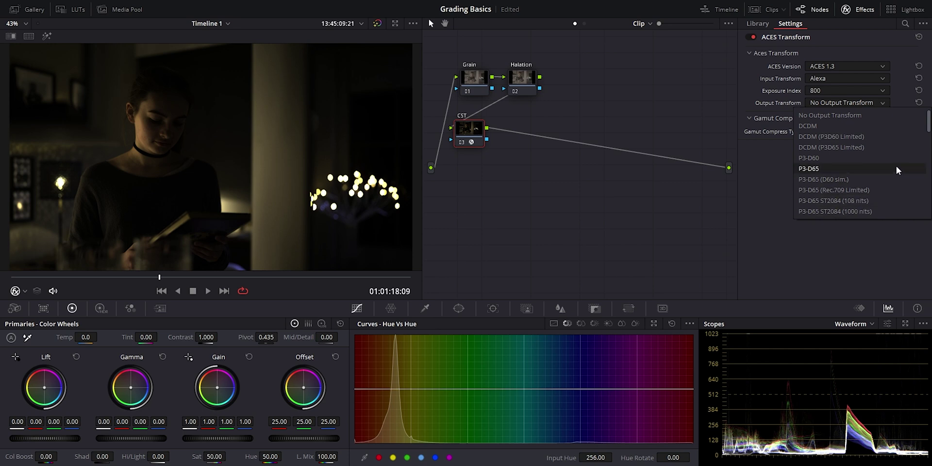
scroll(851, 187, "down", 3)
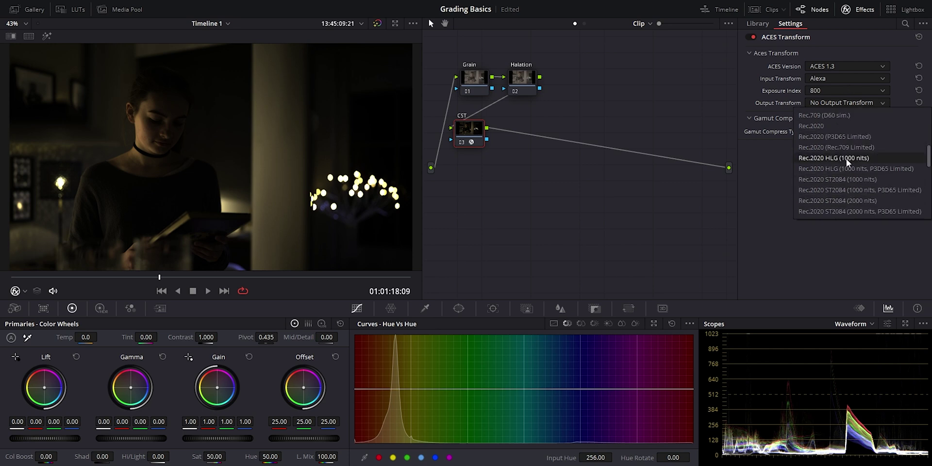
left_click(835, 200)
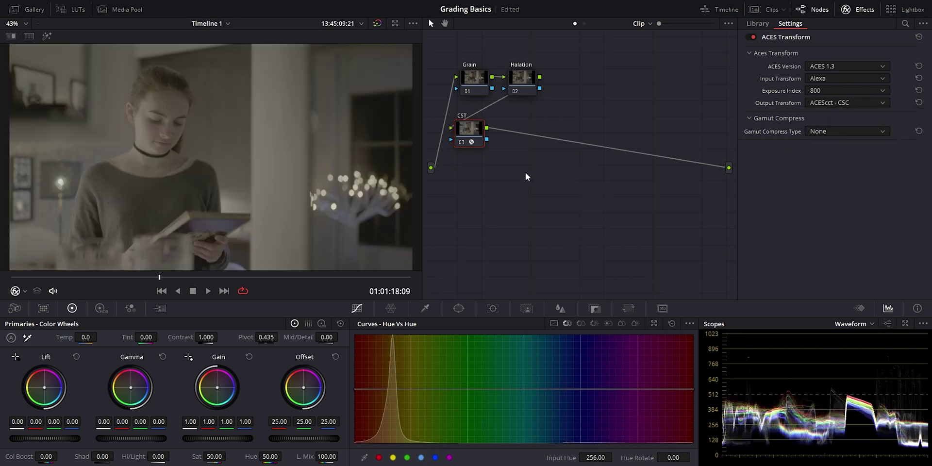
key("alt+s")
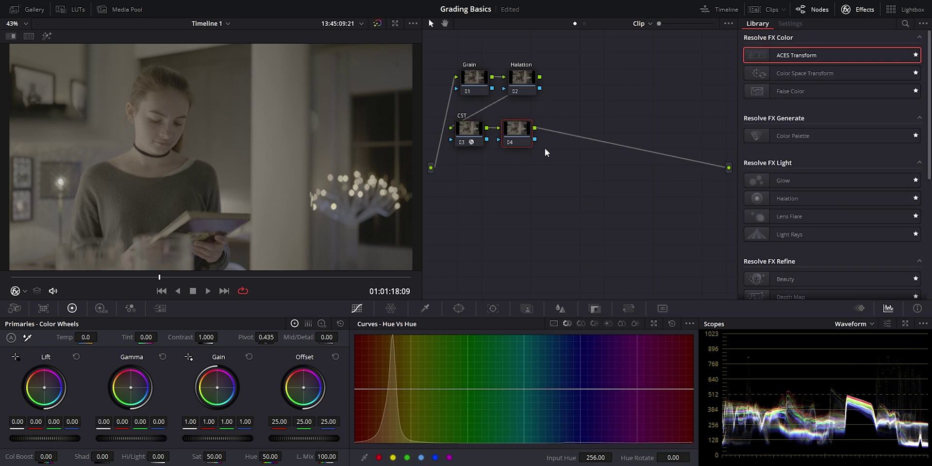
Label node 04 Primary and add node 05 labelled Secondary
type("Primary")
key("Return")
key("alt+s")
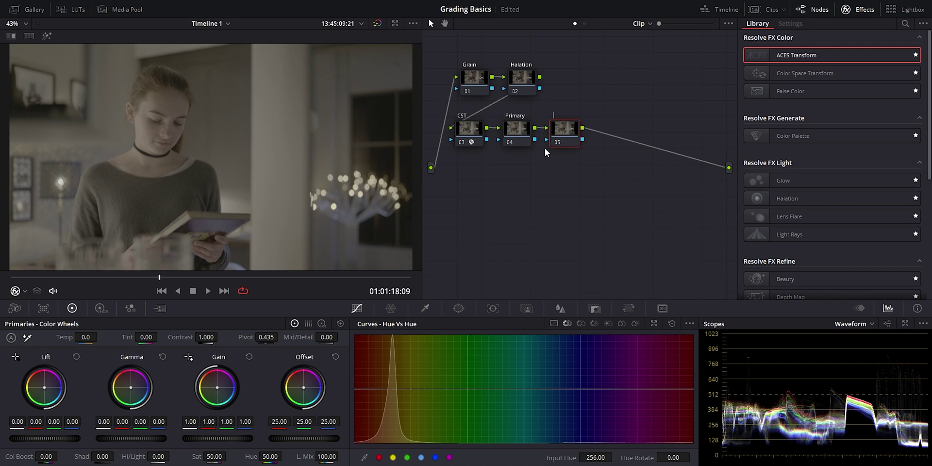
key("ctrl+a")
left_click(565, 138)
Add the Global node and two more nodes, move them below the CST row, and label one Sharpen
key("alt+s")
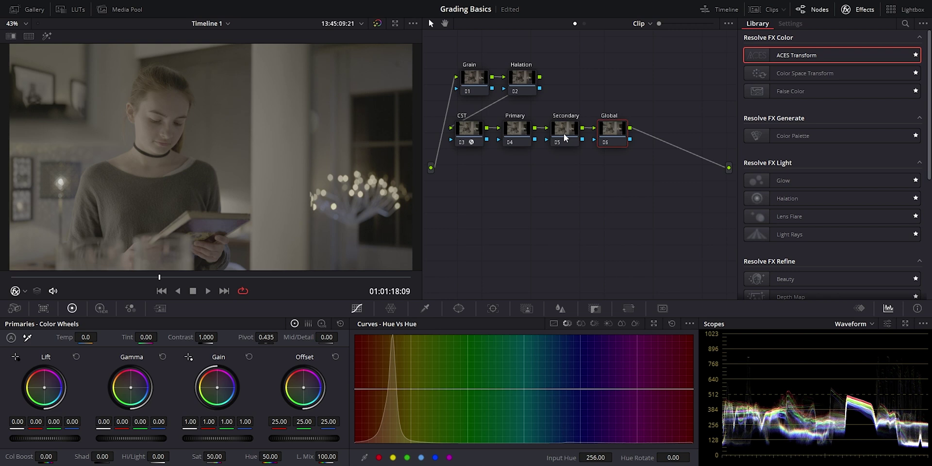
left_click_drag(602, 137, 607, 137)
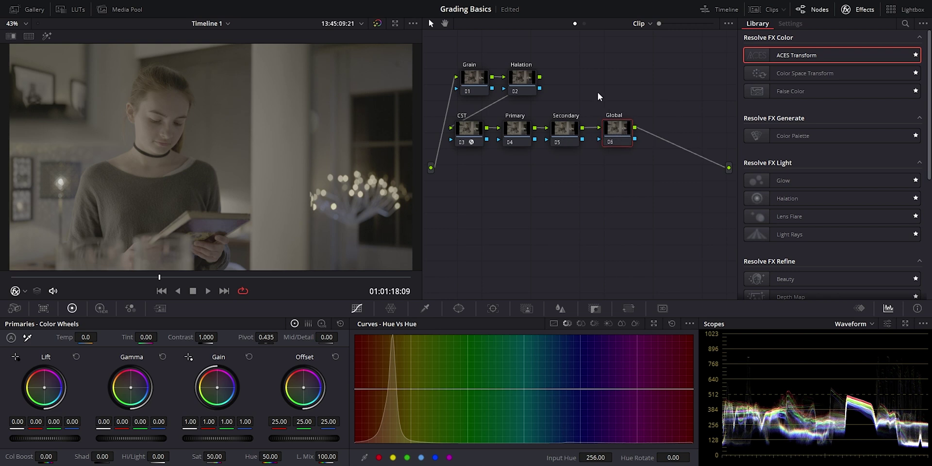
key("alt+s")
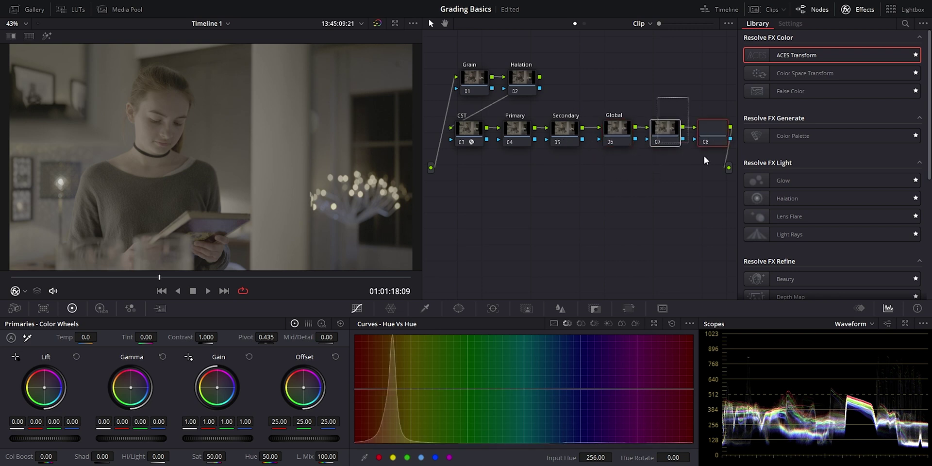
key("alt+s")
left_click_drag(662, 101, 727, 160)
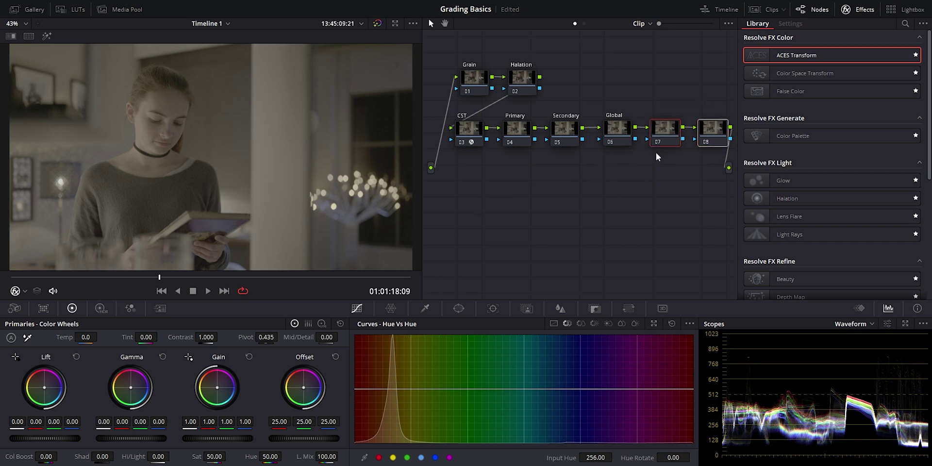
left_click_drag(666, 133, 475, 201)
left_click(536, 233)
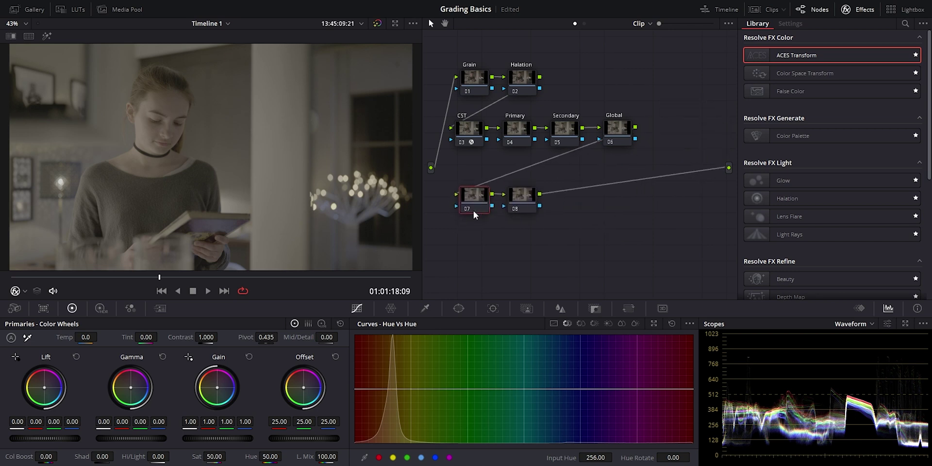
type("Sharpen")
key("Return")
Label node 08 Vignette and add nodes 09 and 10 beneath it, selecting CSt
left_click(519, 202)
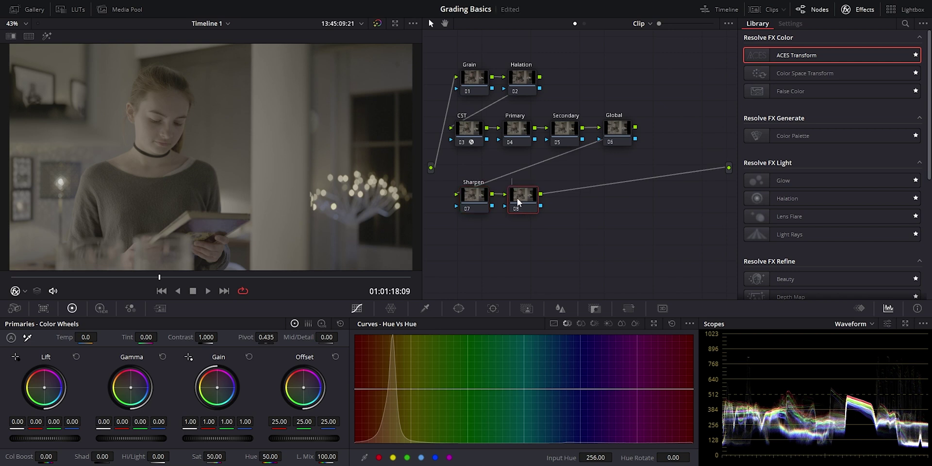
type("Vignette")
key("alt+s")
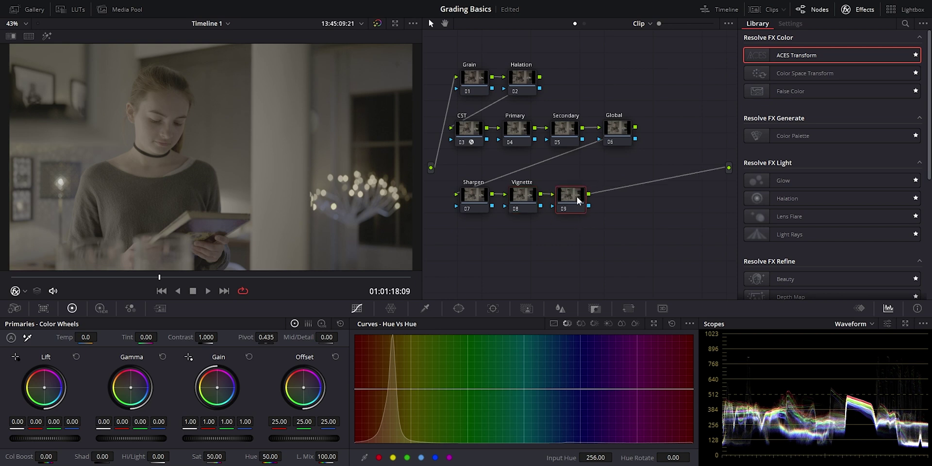
left_click_drag(572, 203, 543, 273)
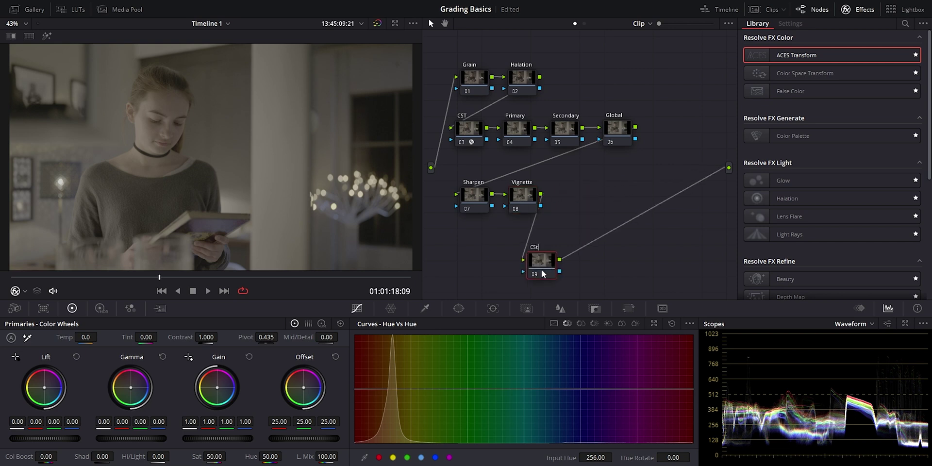
key("alt+s")
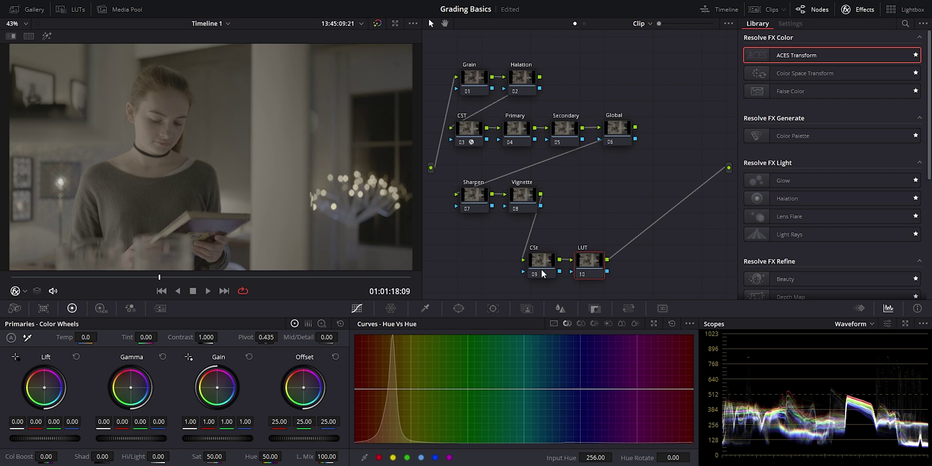
left_click(543, 273)
Apply Color Space Transform to CSt with input gamma ACEScct and output gamma ARRI LogC
left_click_drag(806, 72, 542, 262)
left_click(847, 78)
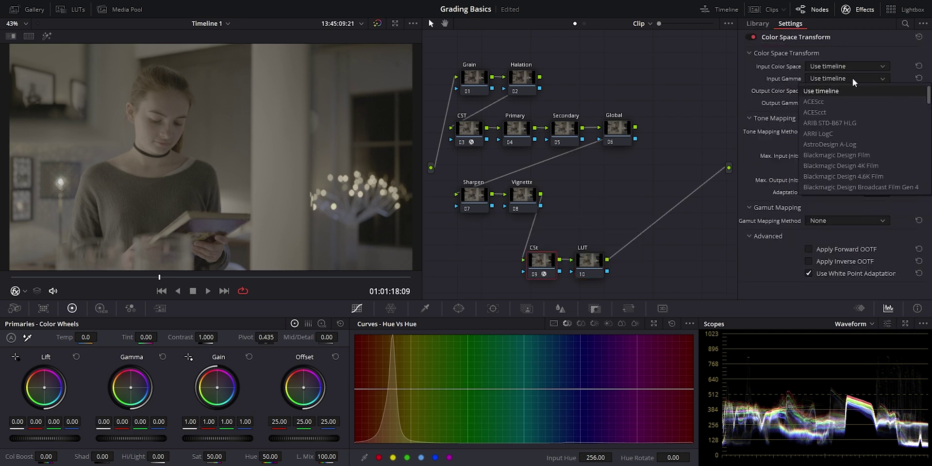
left_click(843, 109)
left_click(843, 106)
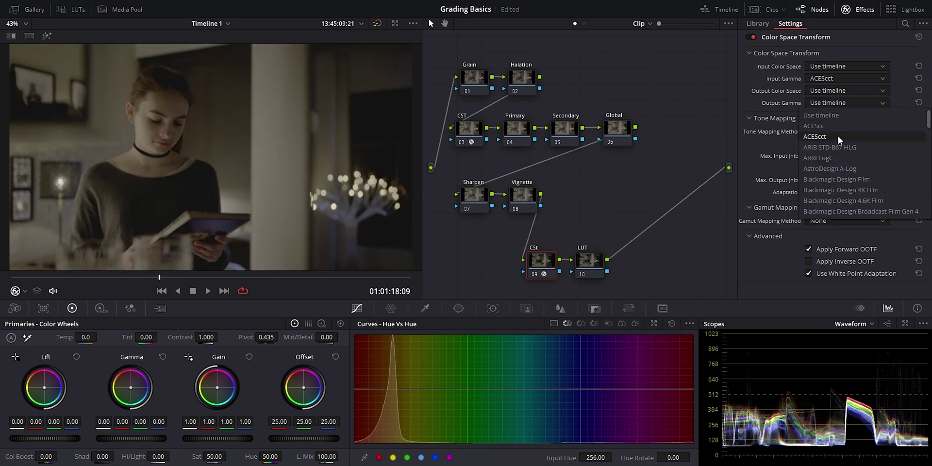
left_click(827, 161)
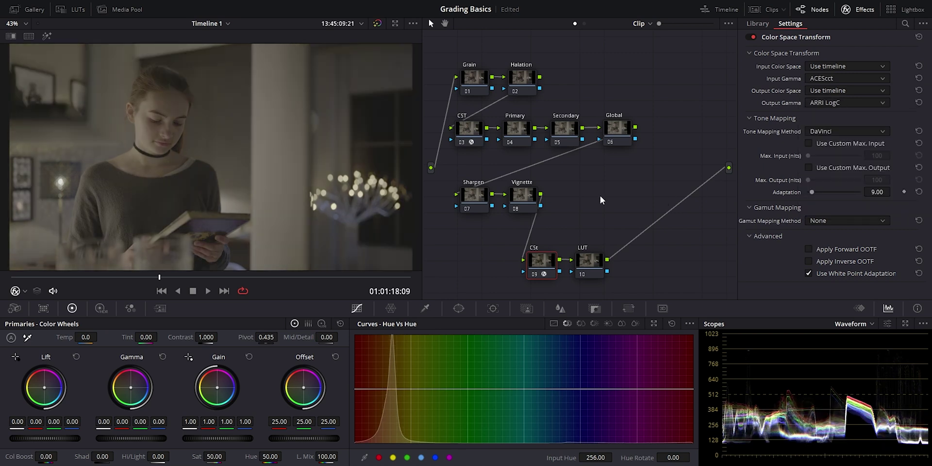
Load the Rec709 Kodak 2383 D65 film LUT on the LUT node and shift the tree up-left
left_click(591, 269)
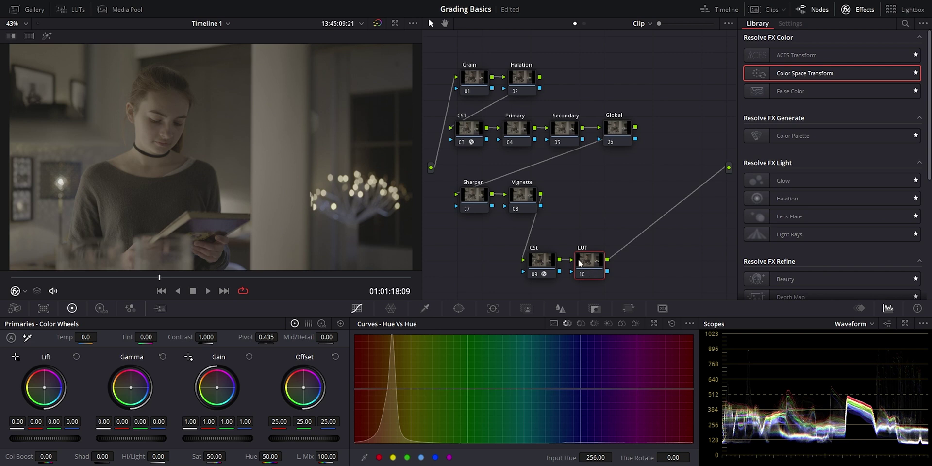
right_click(587, 267)
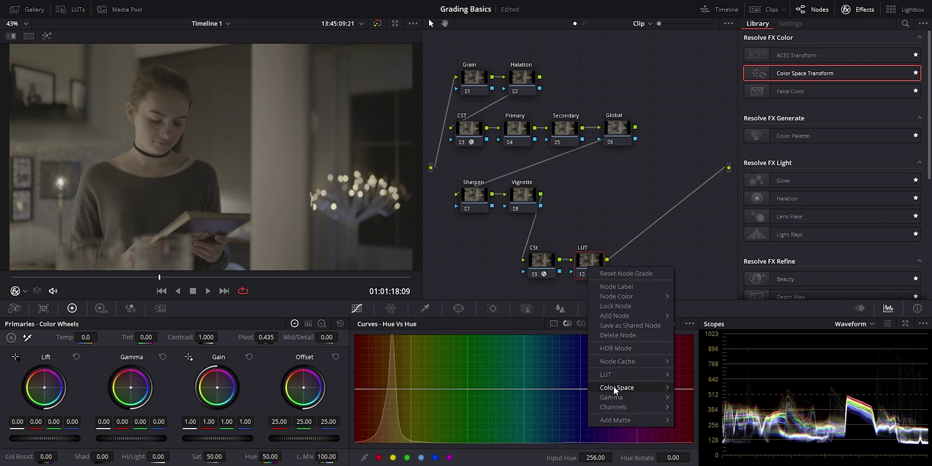
mouse_move(631, 374)
mouse_move(718, 344)
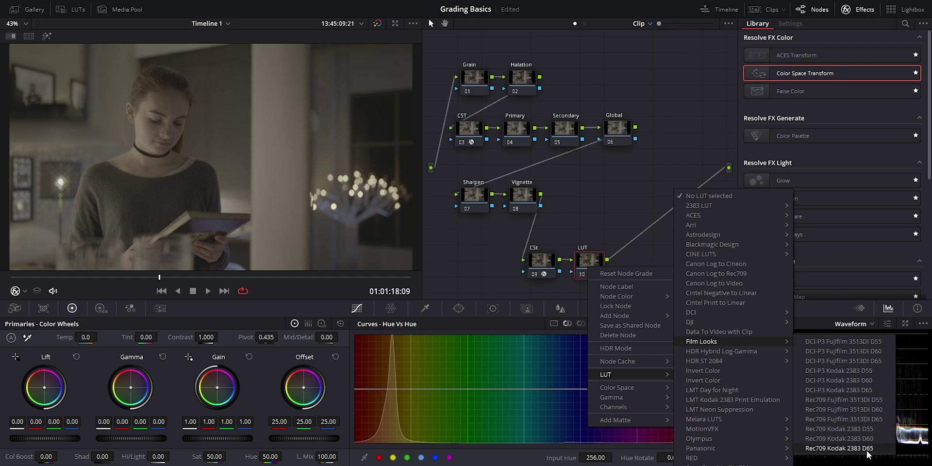
left_click(847, 449)
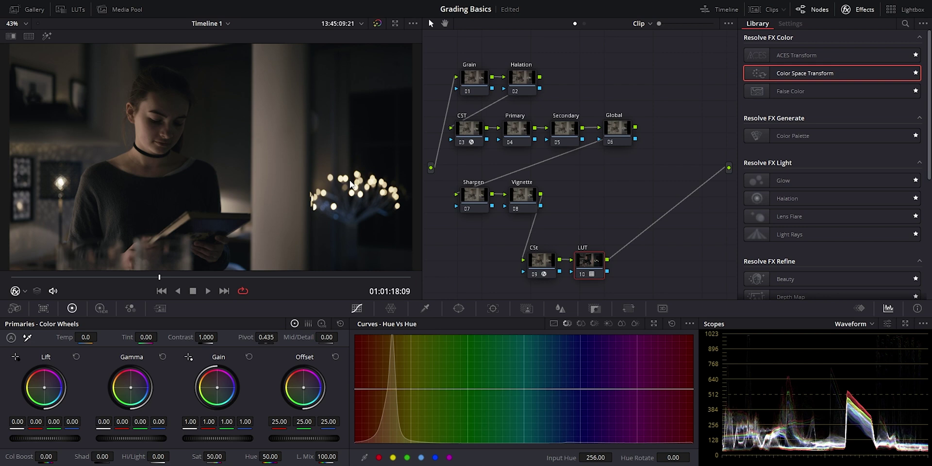
left_click_drag(663, 294, 477, 65)
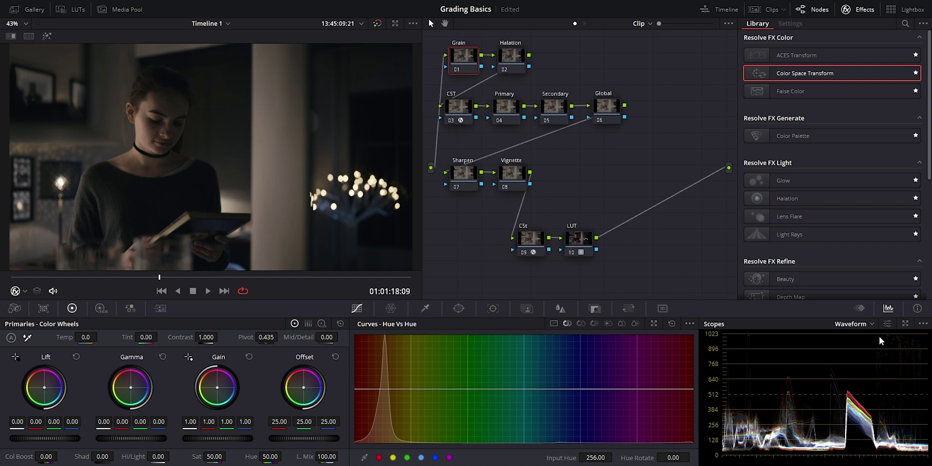
Float the scopes in a separate window and arrange it to uncover the node graph
key("ctrl+shift+w")
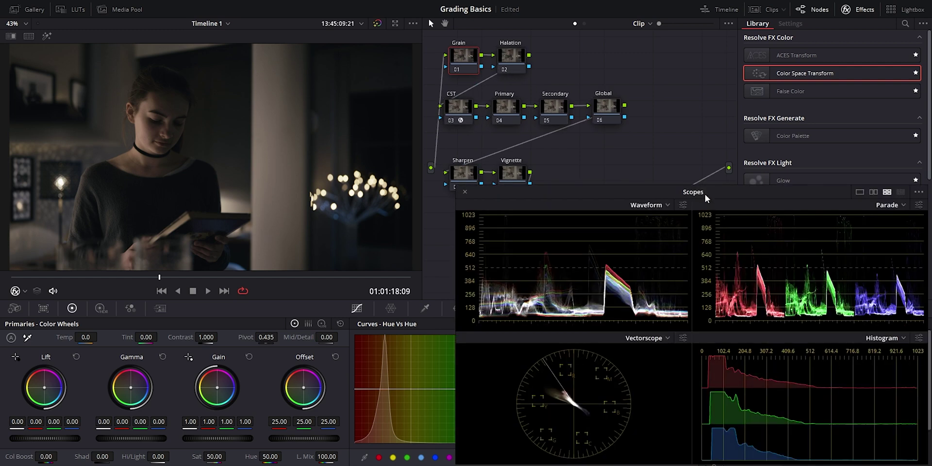
left_click_drag(704, 198, 707, 222)
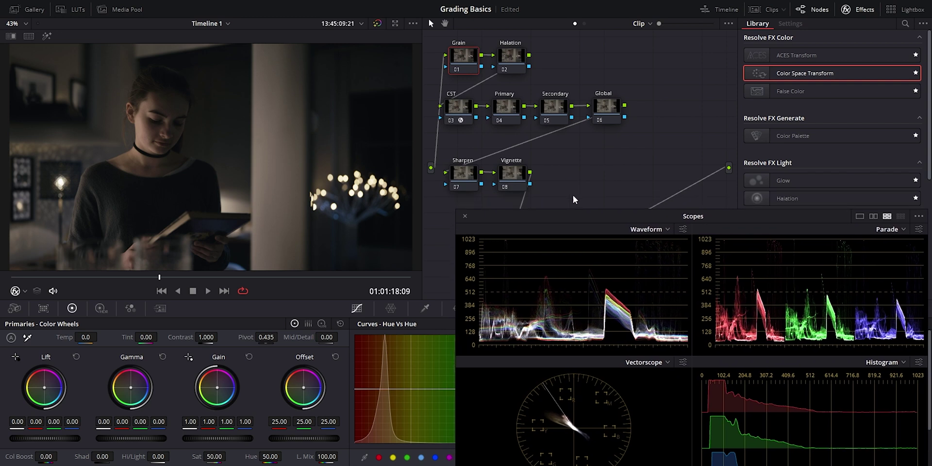
left_click_drag(421, 150, 410, 152)
left_click(607, 123)
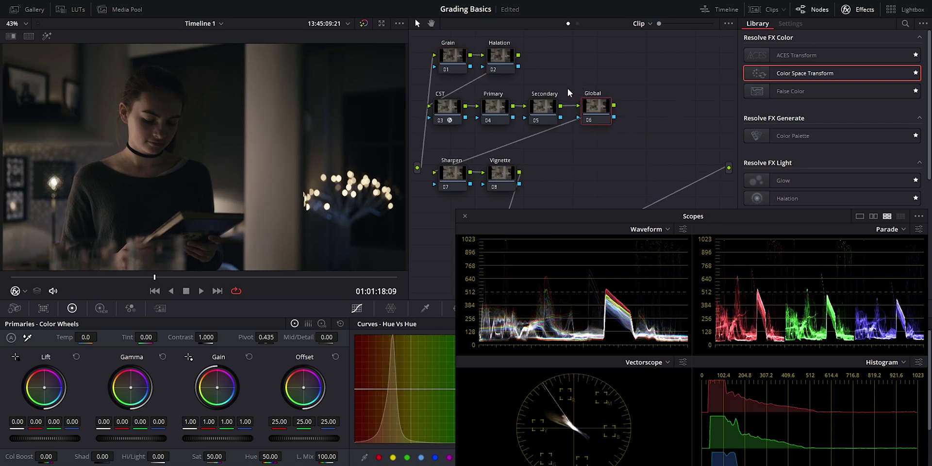
Grade the Primary node: offset 36.10, gain 0.91, contrast 1.110, saturation 63
left_click(495, 110)
left_click_drag(304, 422, 440, 334)
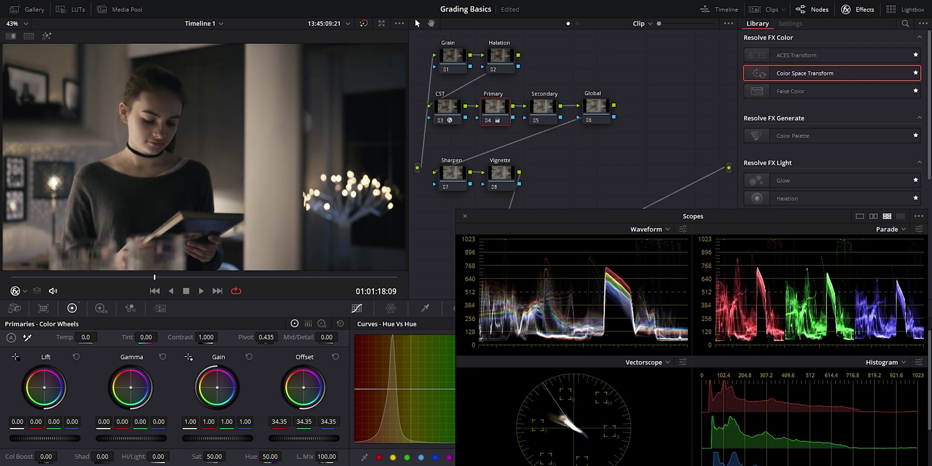
left_click_drag(244, 439, 286, 442)
left_click_drag(229, 443, 224, 443)
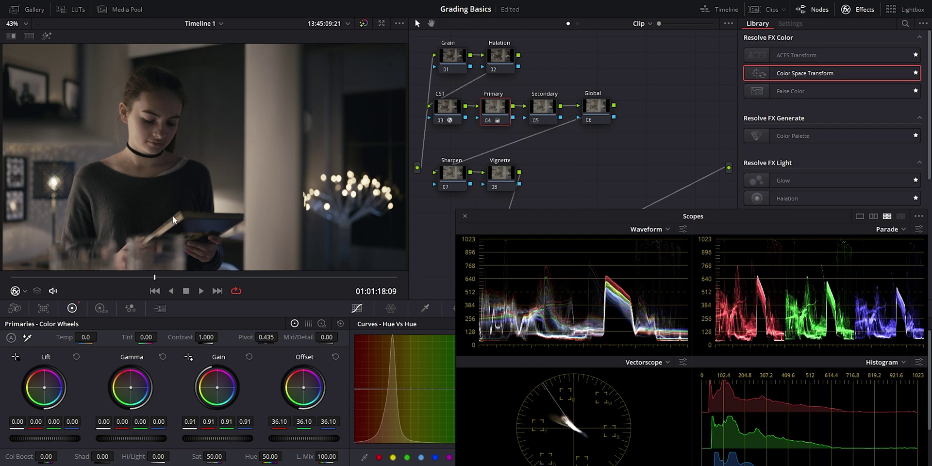
left_click_drag(206, 336, 216, 337)
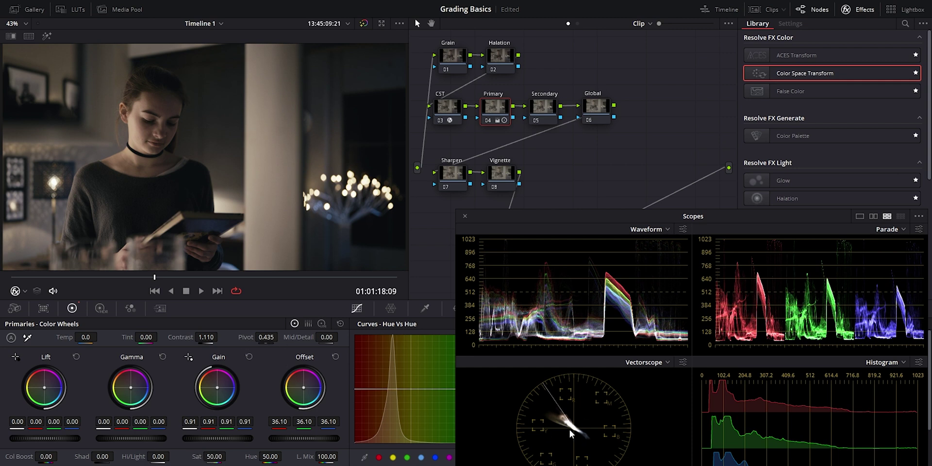
left_click_drag(200, 456, 228, 456)
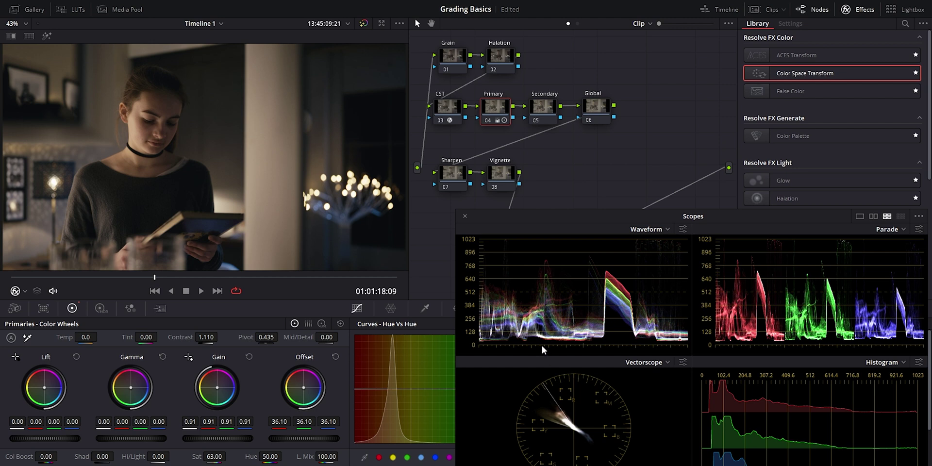
left_click(544, 111)
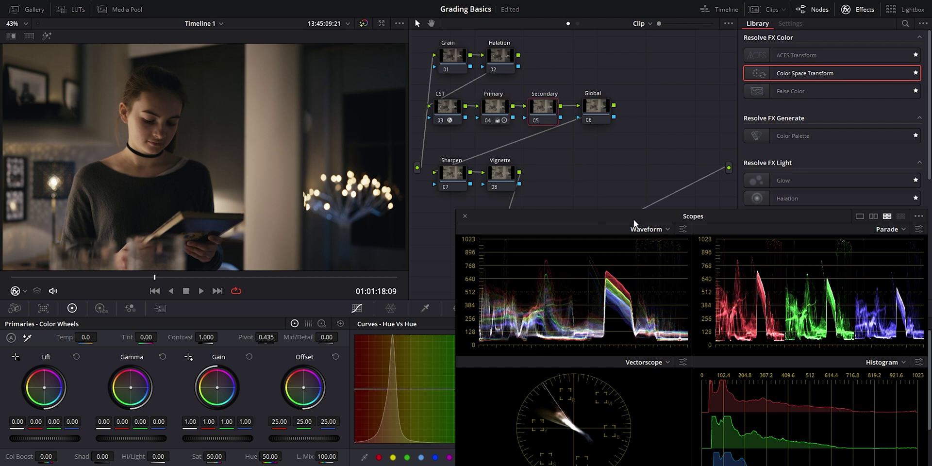
Add Hue vs Hue points around yellow and rotate the yellow hues slightly
left_click_drag(634, 222, 615, 41)
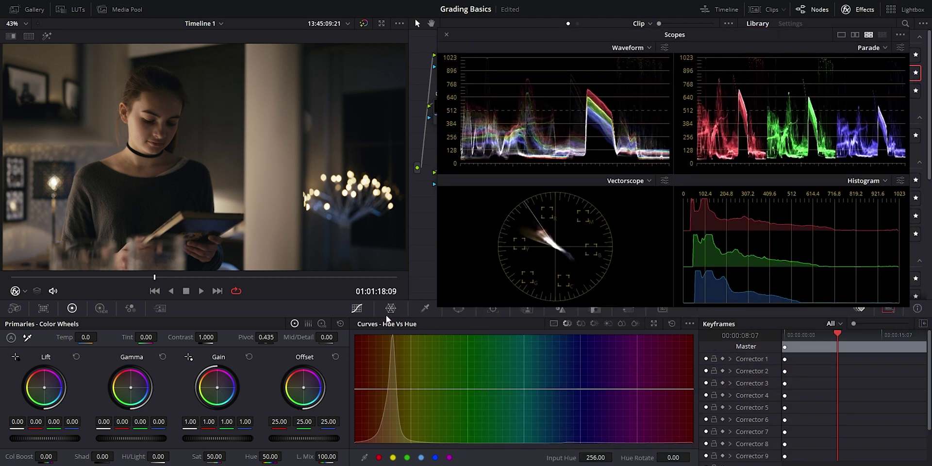
left_click(393, 457)
left_click_drag(636, 457, 741, 456)
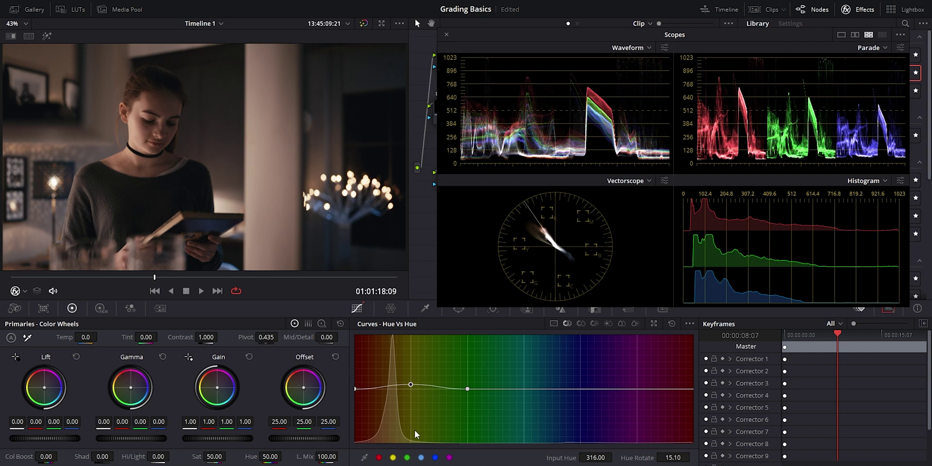
Try a circular window on the woman's face, preview it highlighted, then switch it off
left_click(459, 309)
left_click(371, 385)
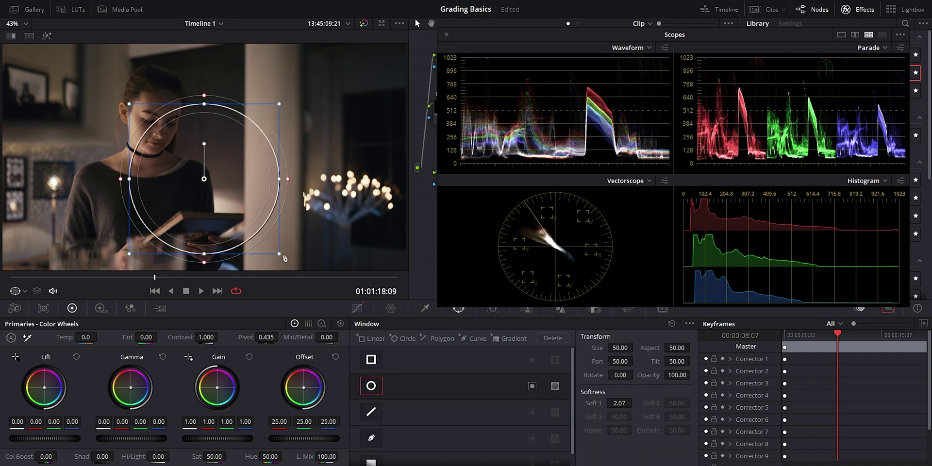
left_click_drag(279, 254, 149, 117)
key("shift+h")
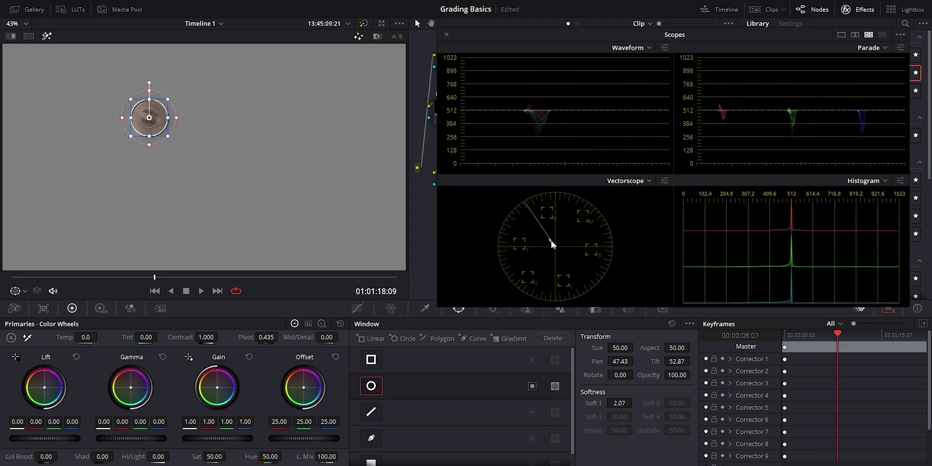
left_click(371, 386)
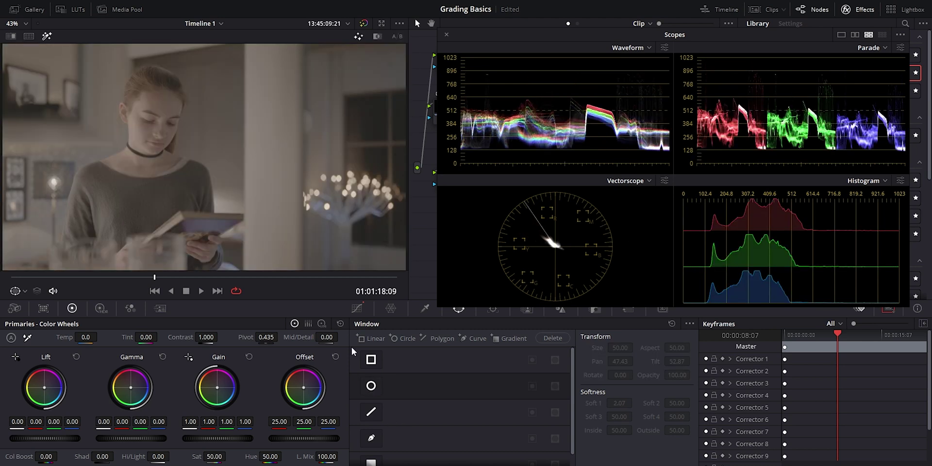
key("shift+h")
left_click_drag(680, 40, 698, 220)
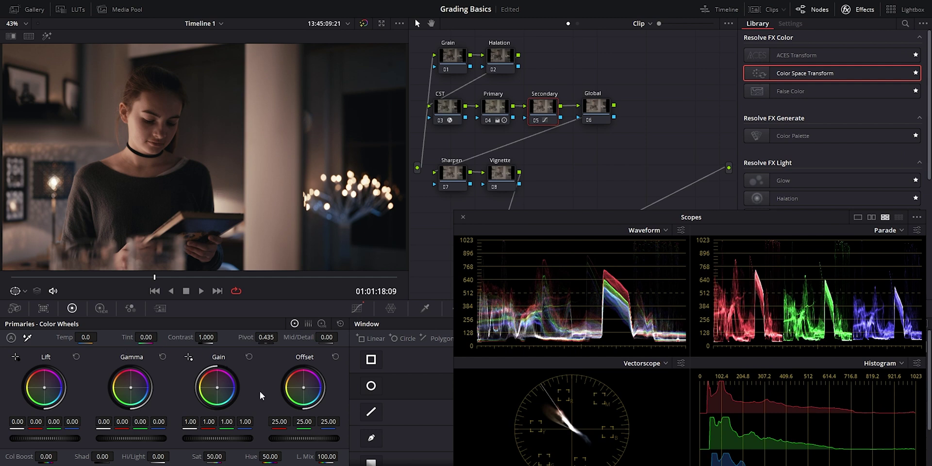
Restore the Hue vs Hue curves and select the Primary node to review its grade
left_click(357, 309)
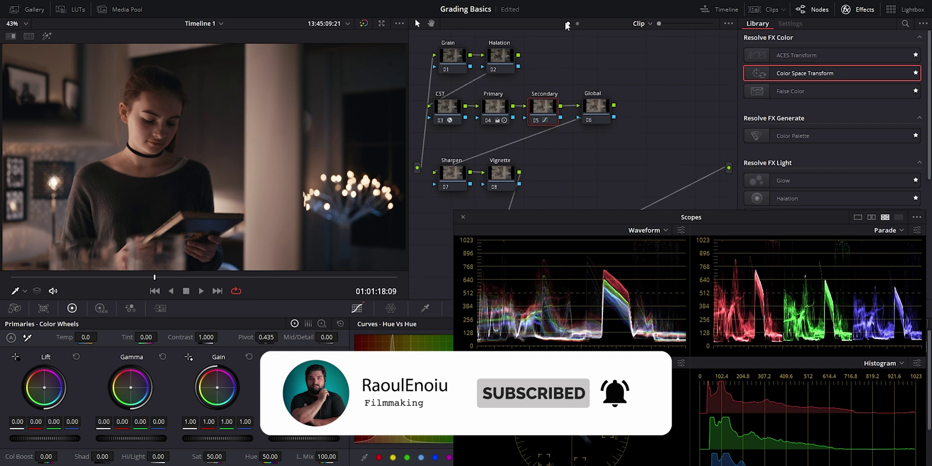
left_click(493, 119)
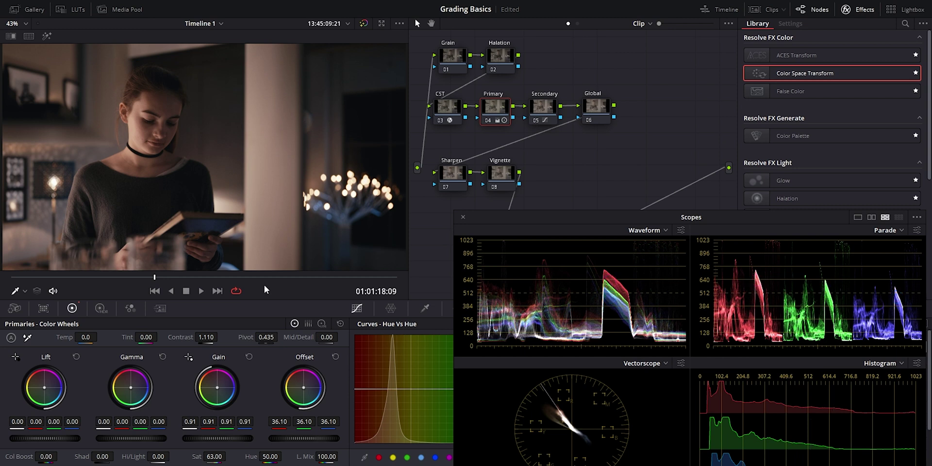
Cool the Primary node's temperature to -240, then ease it back to about -90
left_click_drag(507, 106, 509, 105)
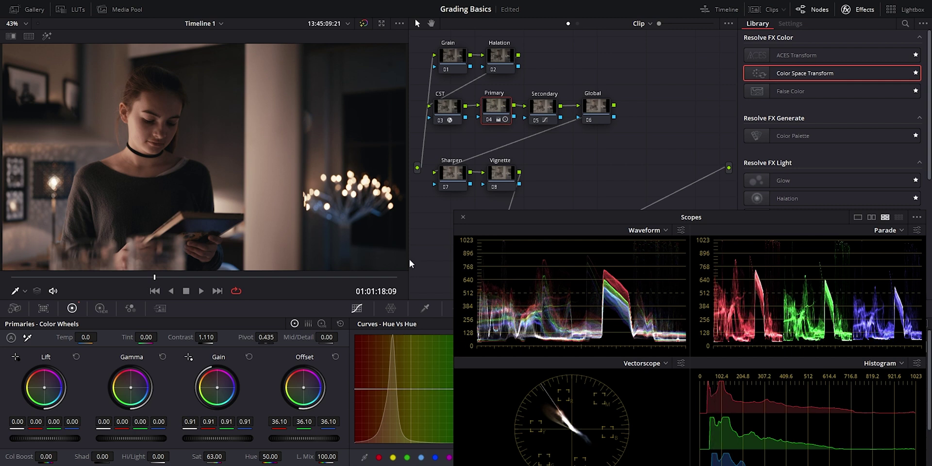
left_click_drag(85, 337, 68, 337)
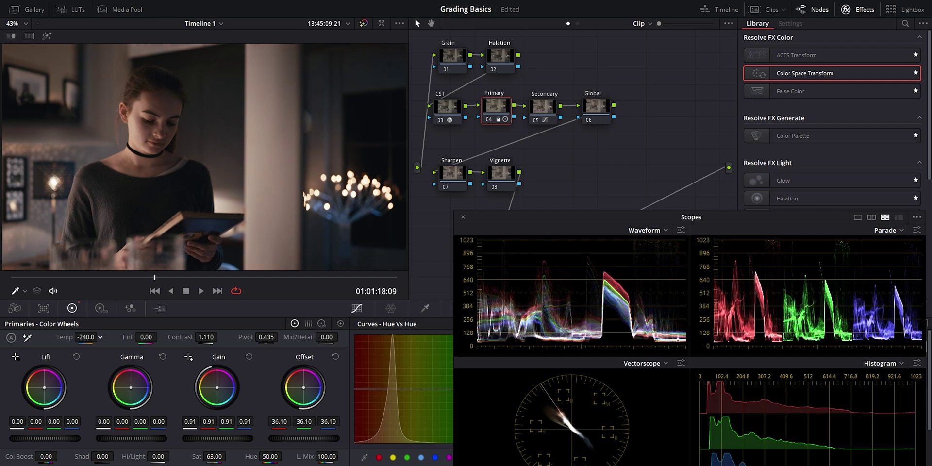
scroll(85, 337, "up", 2)
left_click_drag(85, 336, 97, 337)
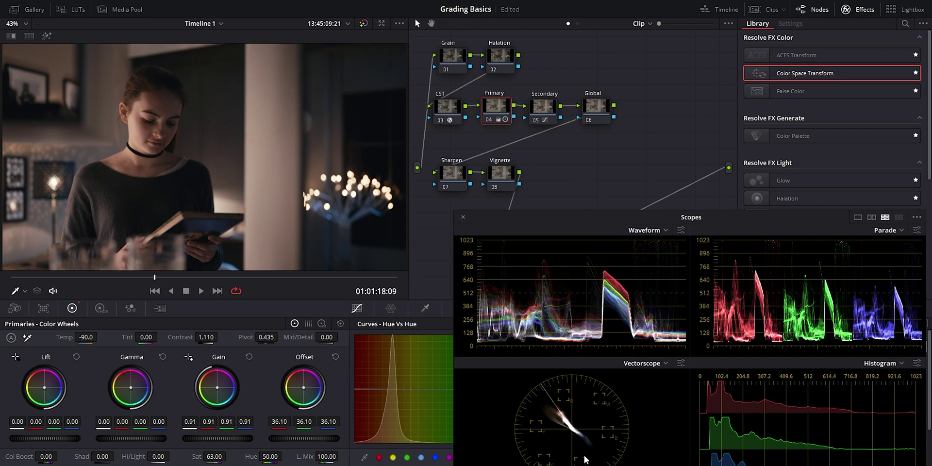
On the Secondary node, rotate the blue hues by 22.85 at input hue 136
left_click(543, 108)
left_click_drag(593, 232, 563, 30)
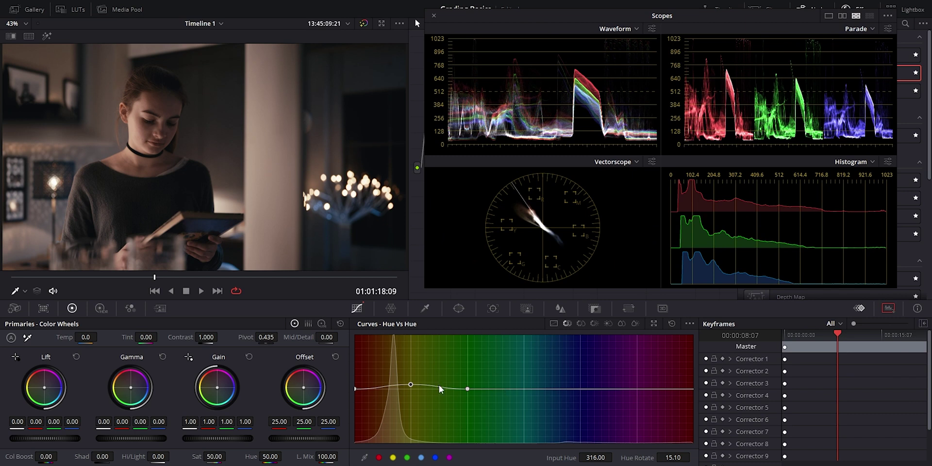
left_click(435, 457)
left_click_drag(650, 462, 719, 461)
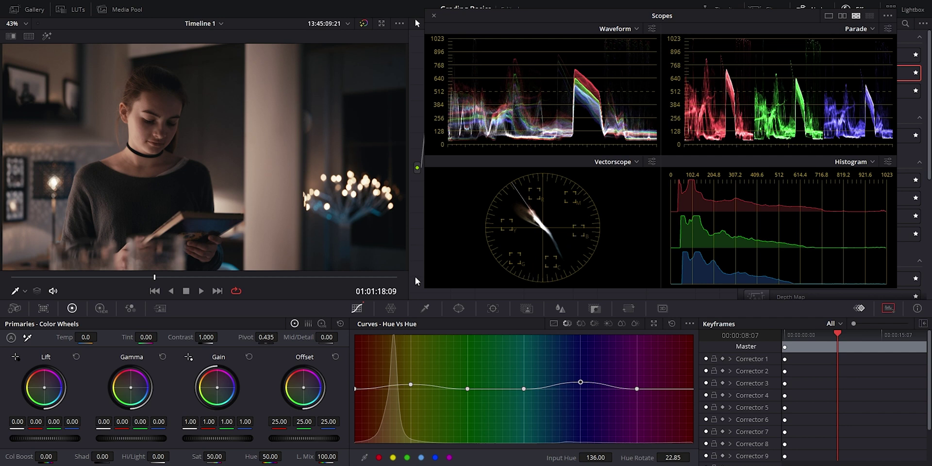
left_click_drag(556, 19, 588, 216)
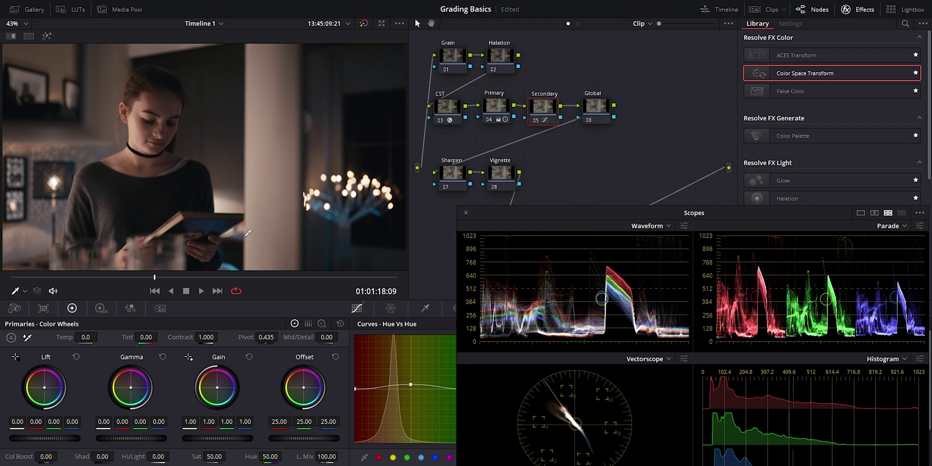
Save the project and add Film Grain to the Grain node: 16mm, Overlay, opacity 0.500
key("ctrl+s")
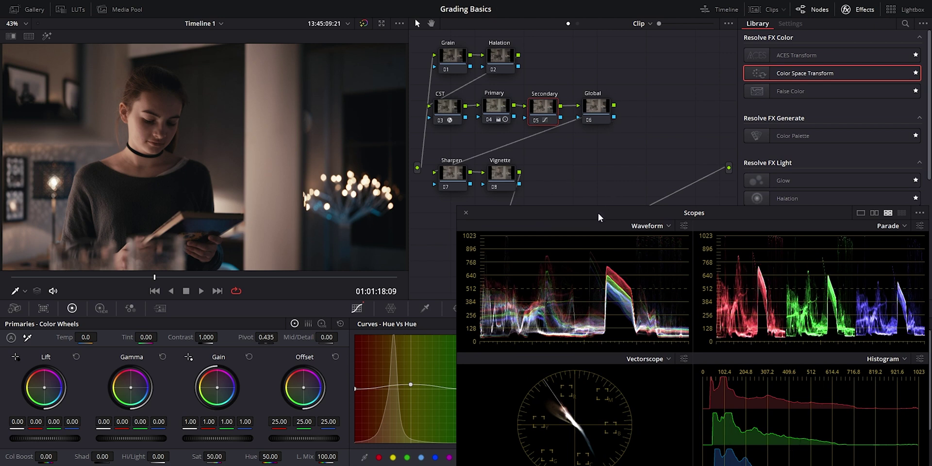
left_click(458, 63)
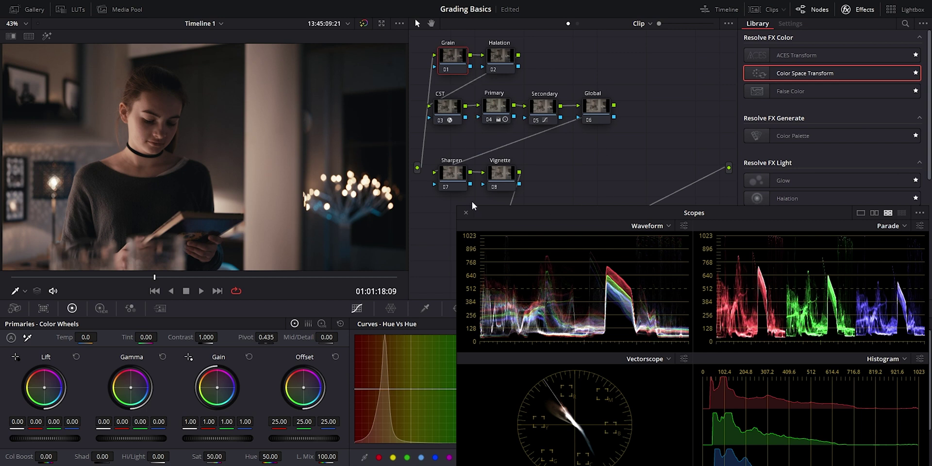
left_click(466, 212)
scroll(773, 225, "down", 5)
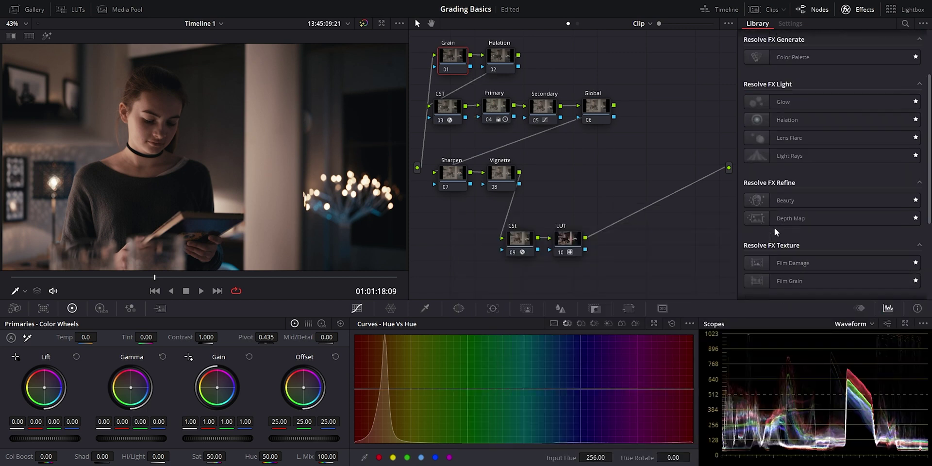
left_click_drag(789, 163, 456, 63)
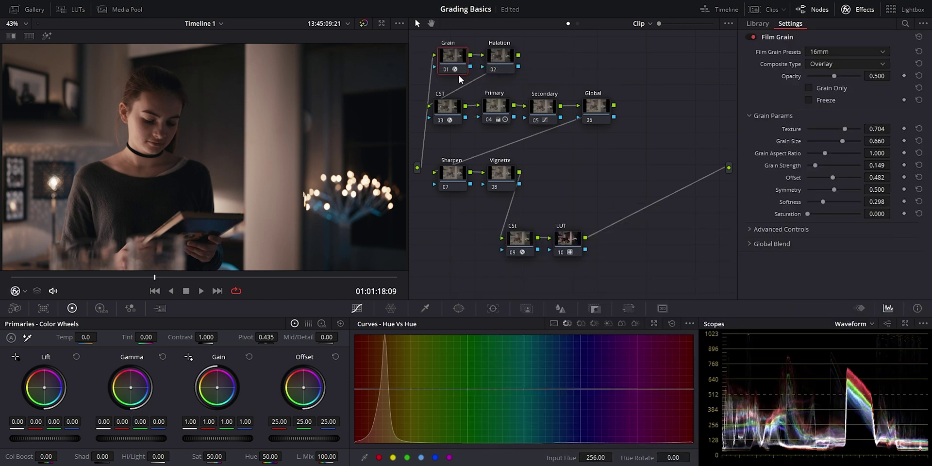
Switch between the enlarged viewer and the node layout to inspect the 16mm grain
key("alt+f")
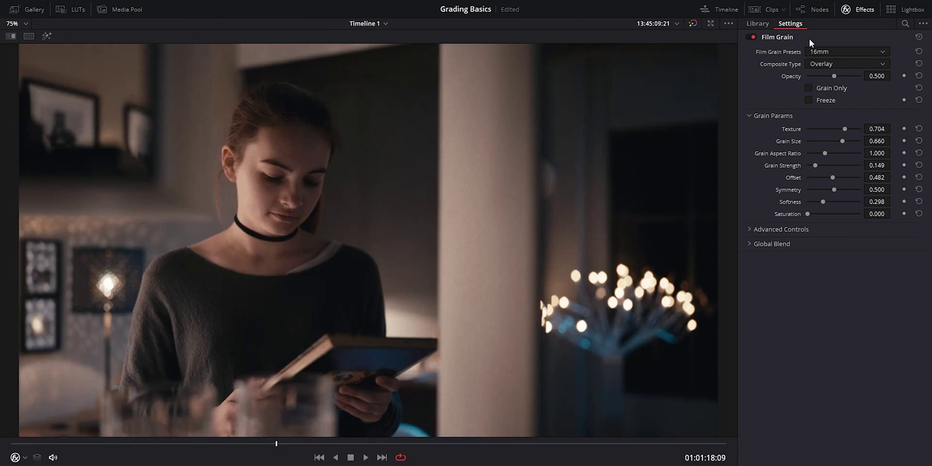
key("alt+f")
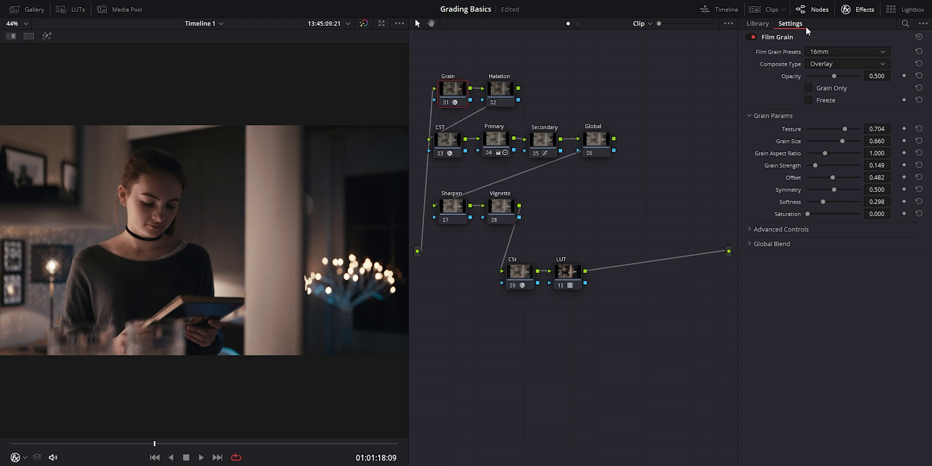
left_click(810, 10)
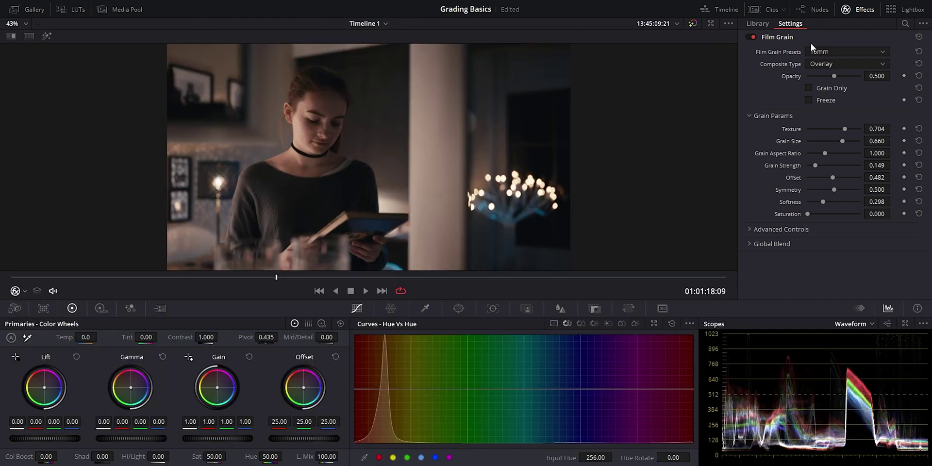
left_click(770, 9)
left_click(769, 10)
left_click(815, 9)
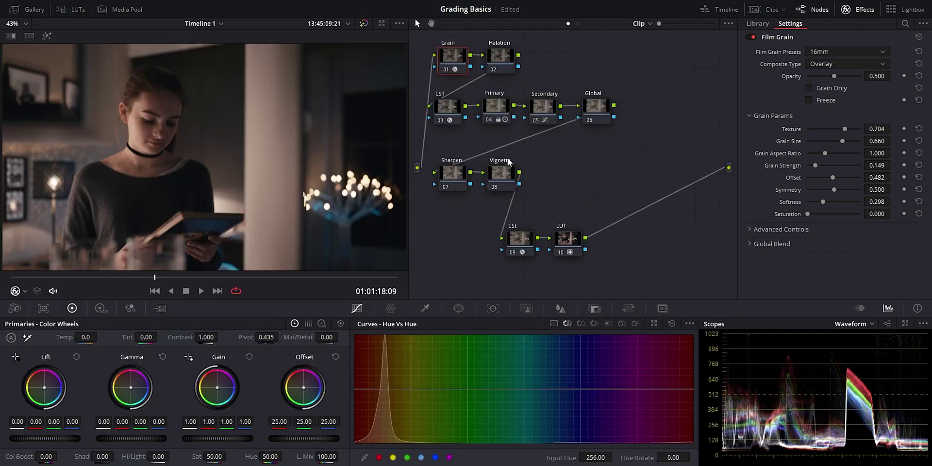
key("alt+f")
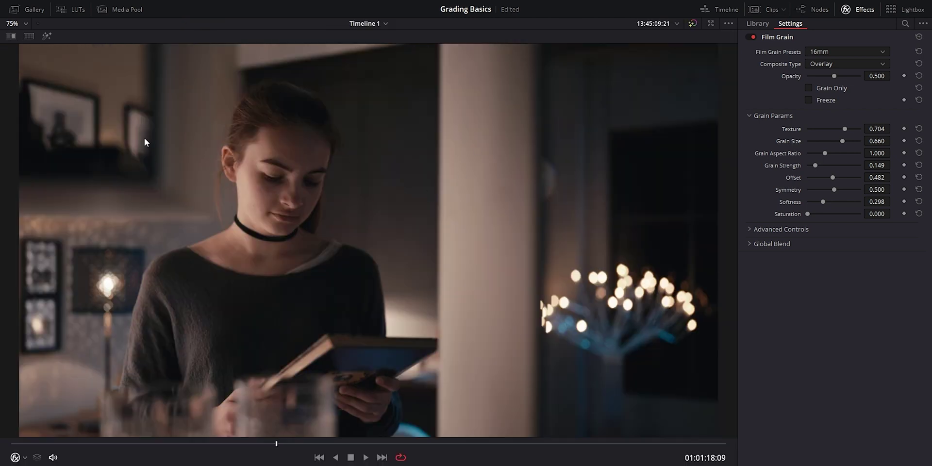
key("alt+f")
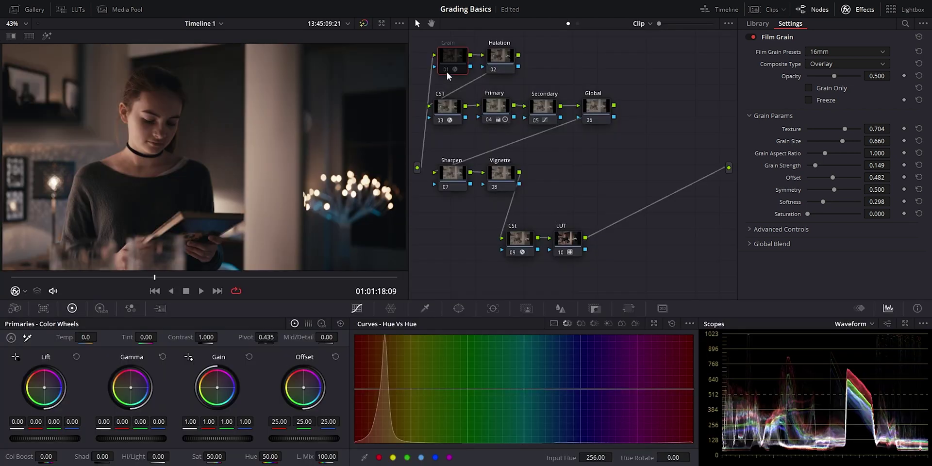
key("alt+f")
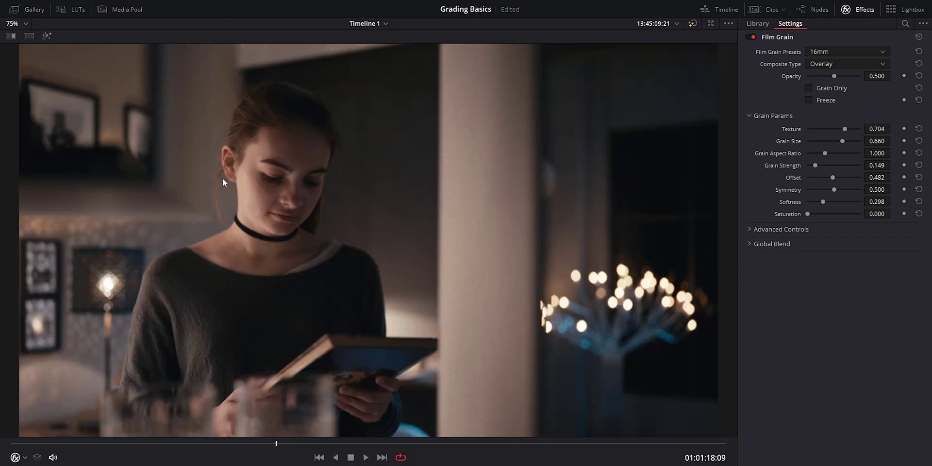
Choose the 35mm Film Grain preset and raise grain aspect ratio to 1.422, previewing the result
left_click(819, 10)
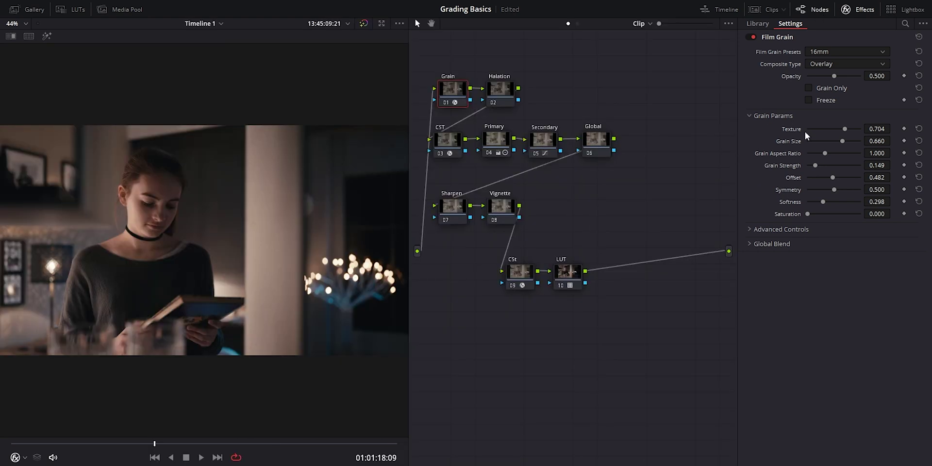
left_click(841, 53)
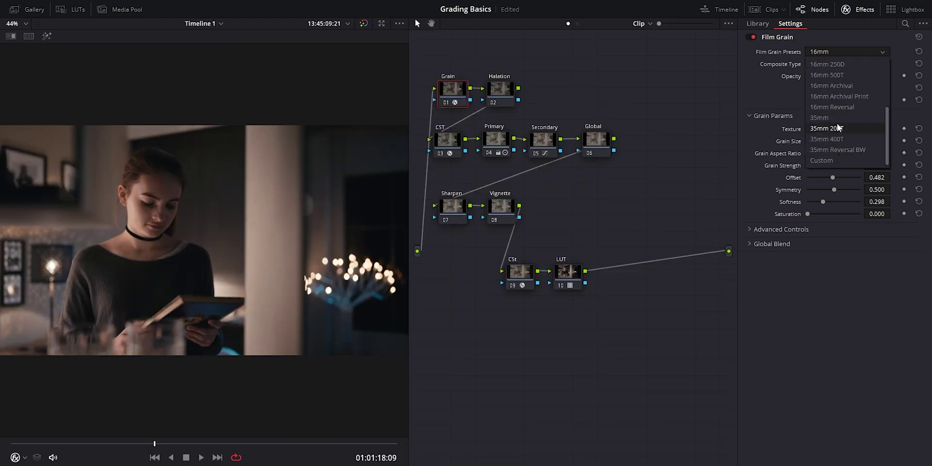
left_click(834, 123)
left_click_drag(825, 153, 840, 156)
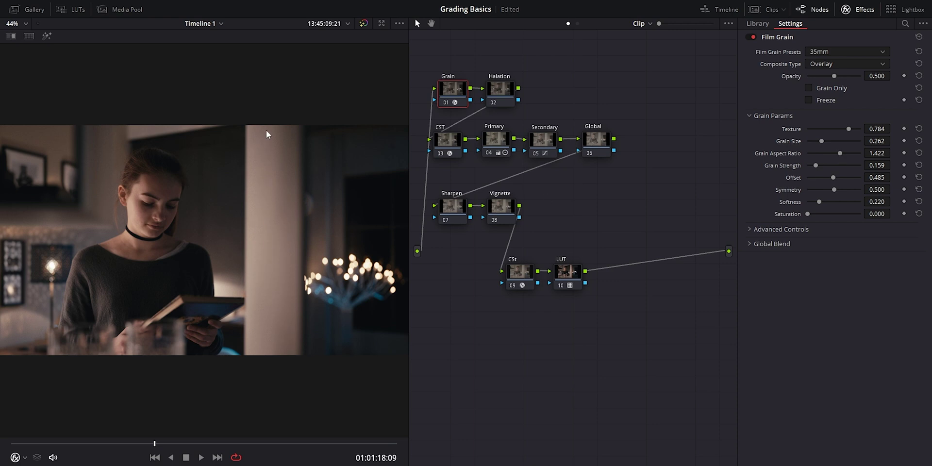
left_click(806, 11)
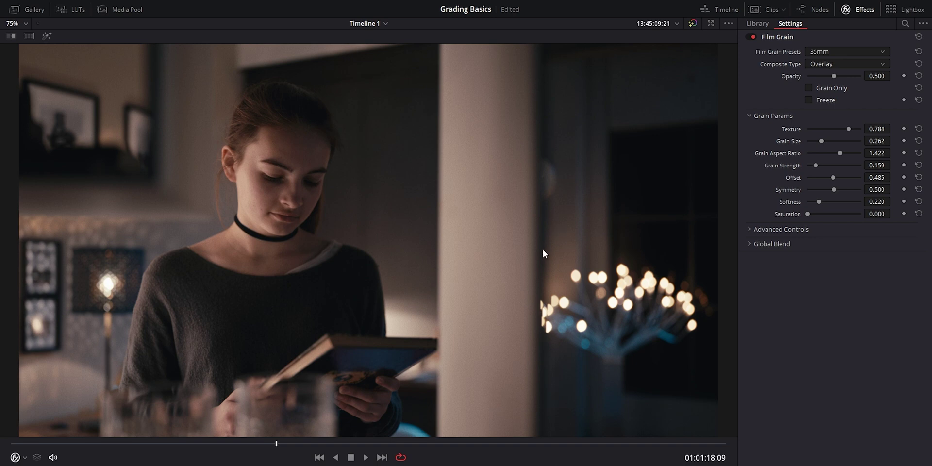
left_click(806, 11)
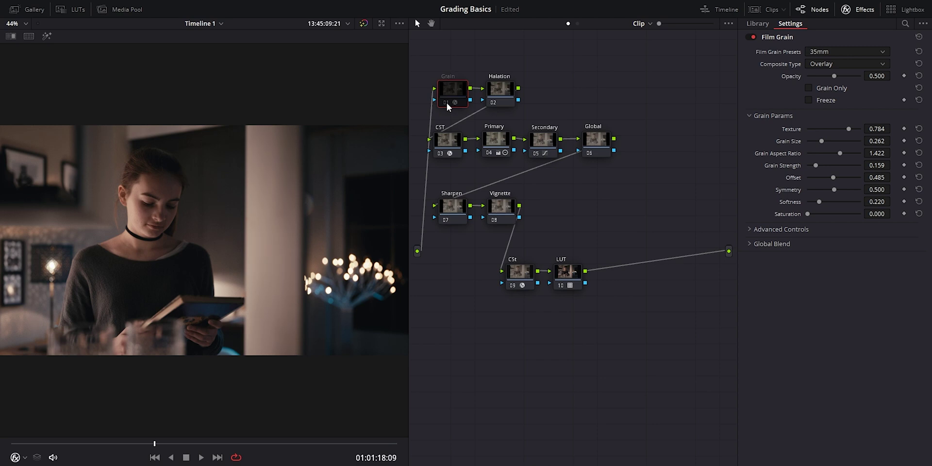
Apply Halation to node 02 (threshold 0.200, strength 0.500, spread 0.333) and rearrange the node layout
left_click(498, 102)
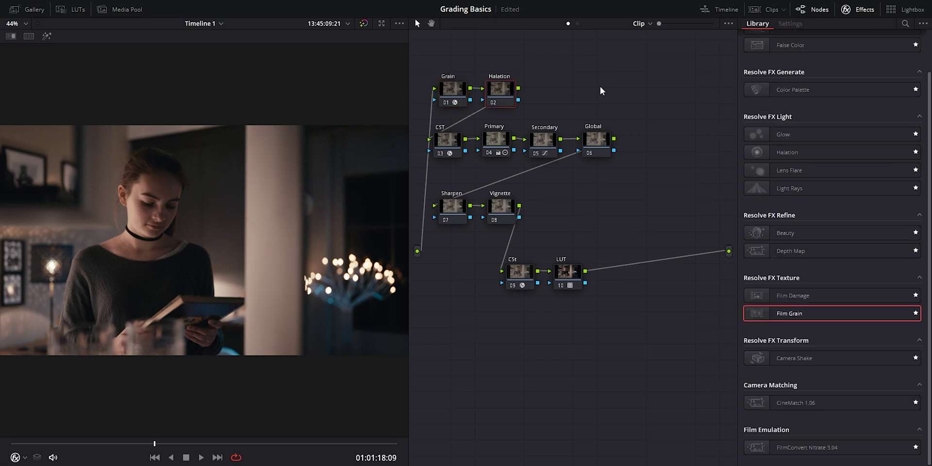
scroll(831, 368, "up", 2)
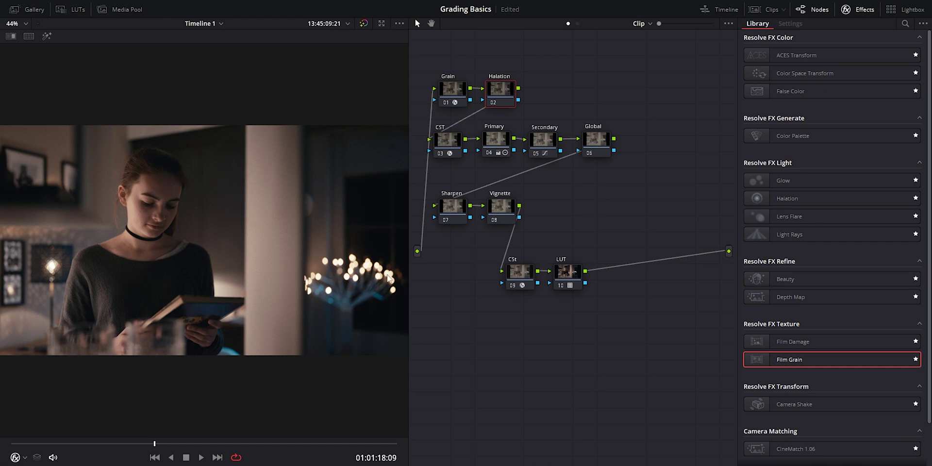
left_click_drag(787, 198, 500, 107)
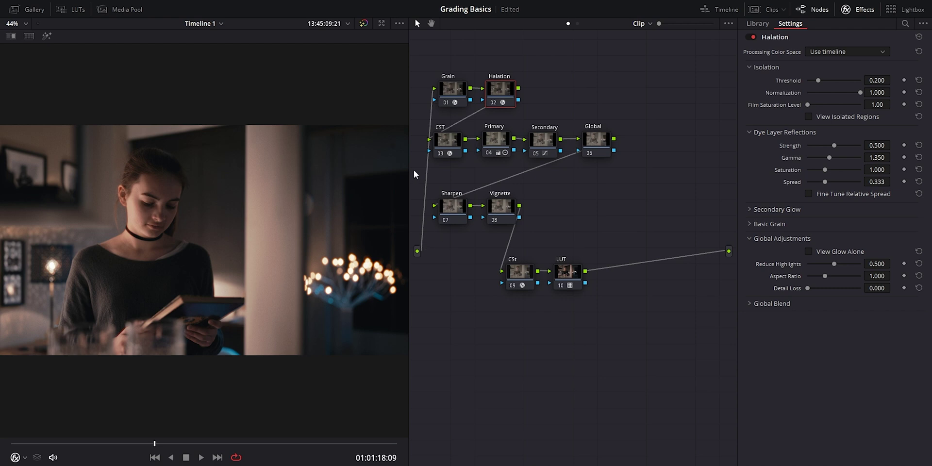
left_click_drag(409, 163, 489, 162)
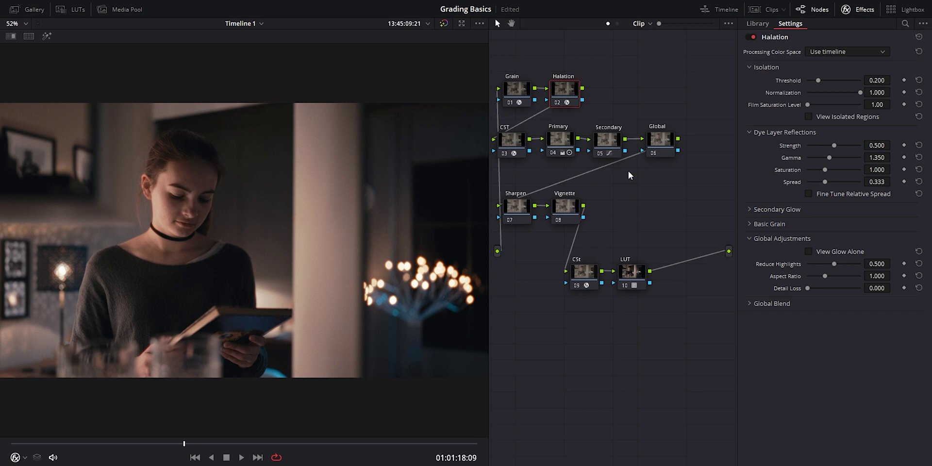
left_click_drag(686, 174, 531, 148)
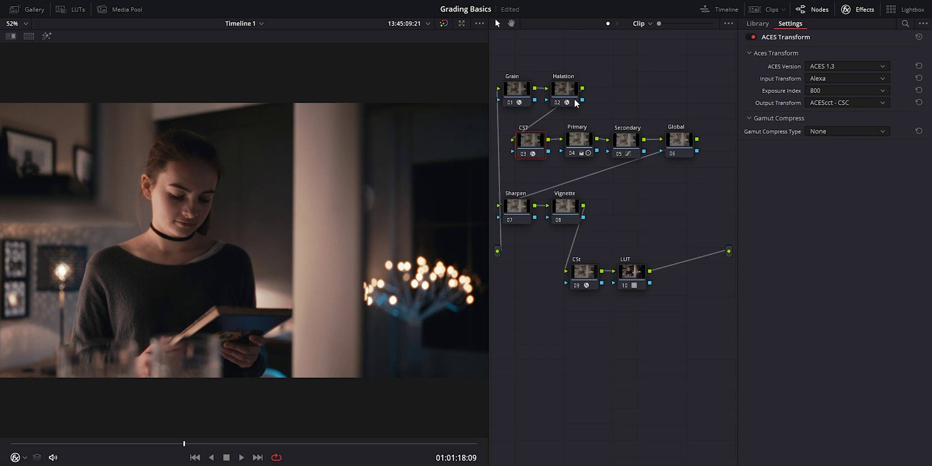
Bypass the Halation node on and off repeatedly to compare, ending with it enabled
left_click(575, 102)
left_click(558, 103)
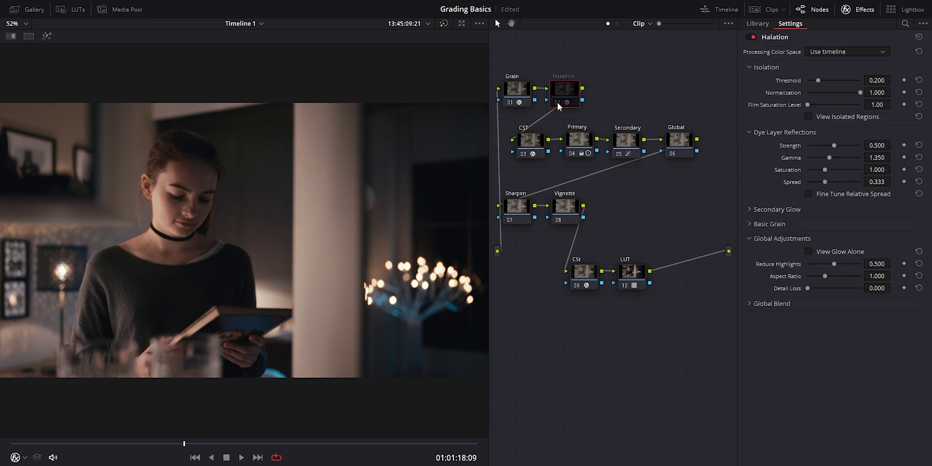
left_click(558, 103)
left_click(558, 103)
left_click(558, 103)
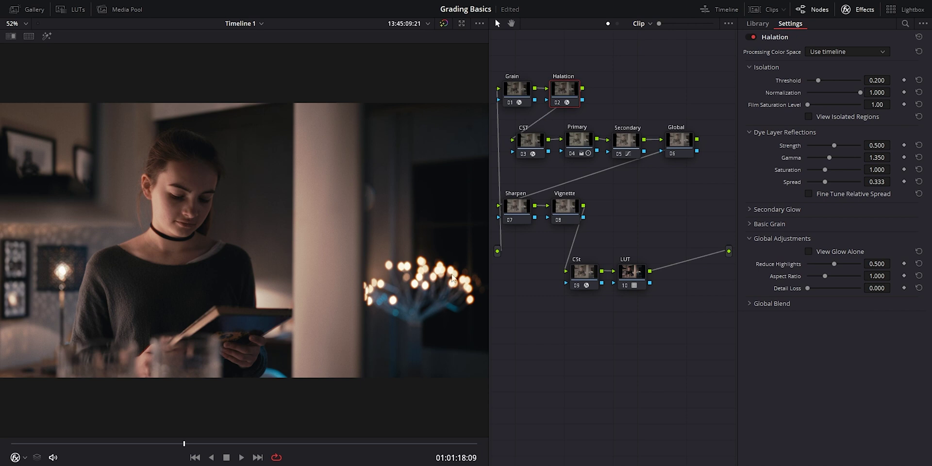
left_click(556, 104)
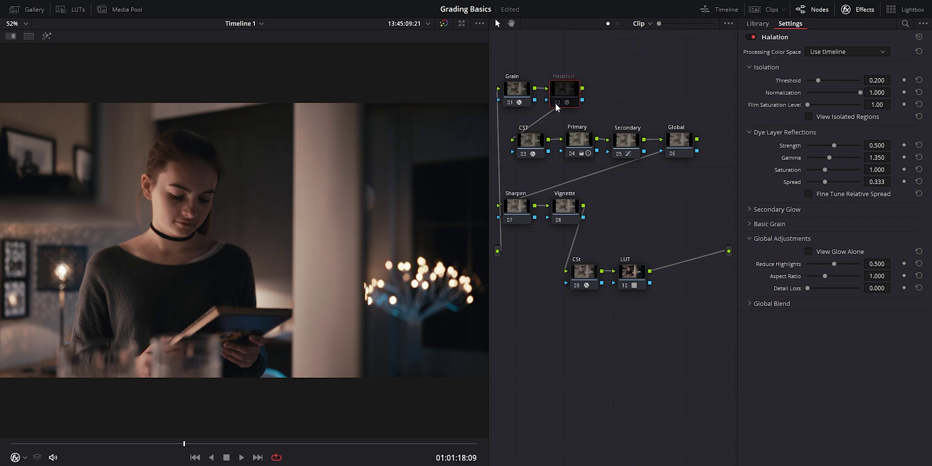
left_click(557, 104)
left_click(556, 104)
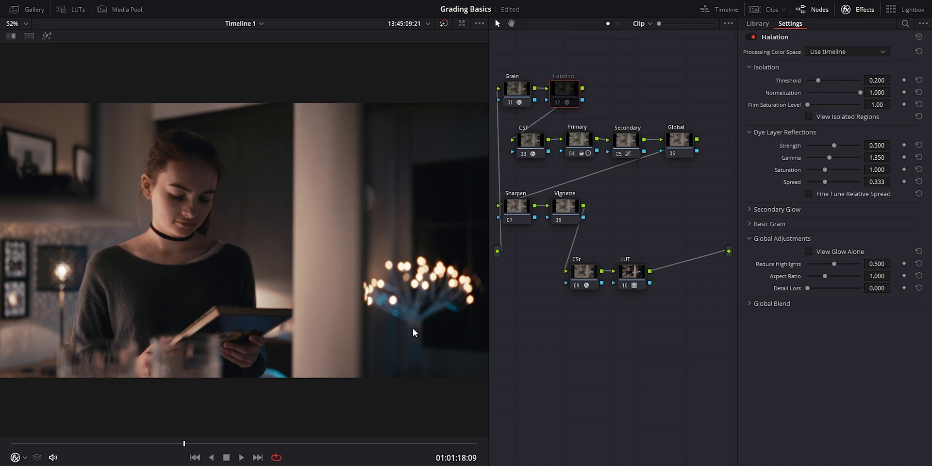
left_click(557, 105)
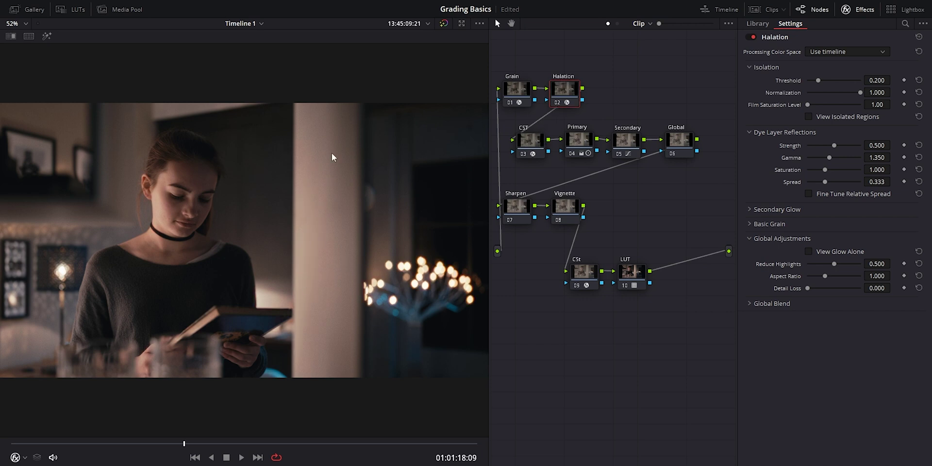
left_click(558, 105)
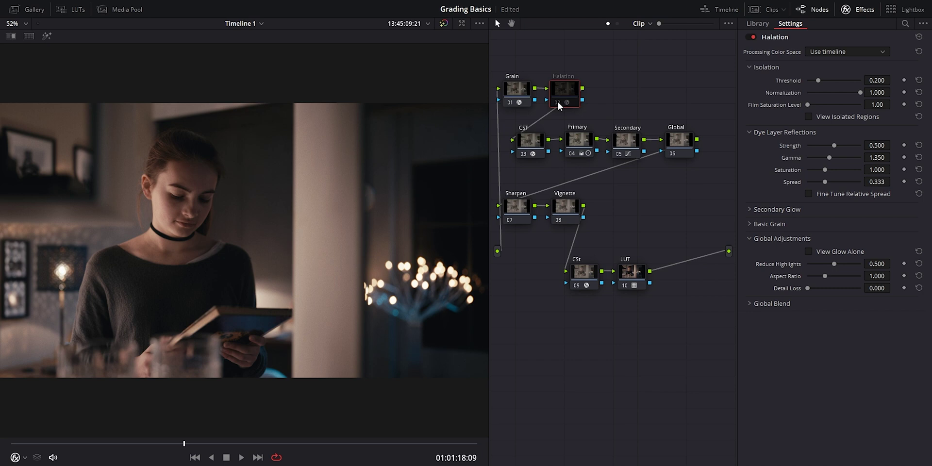
left_click(559, 105)
left_click(559, 105)
left_click(558, 105)
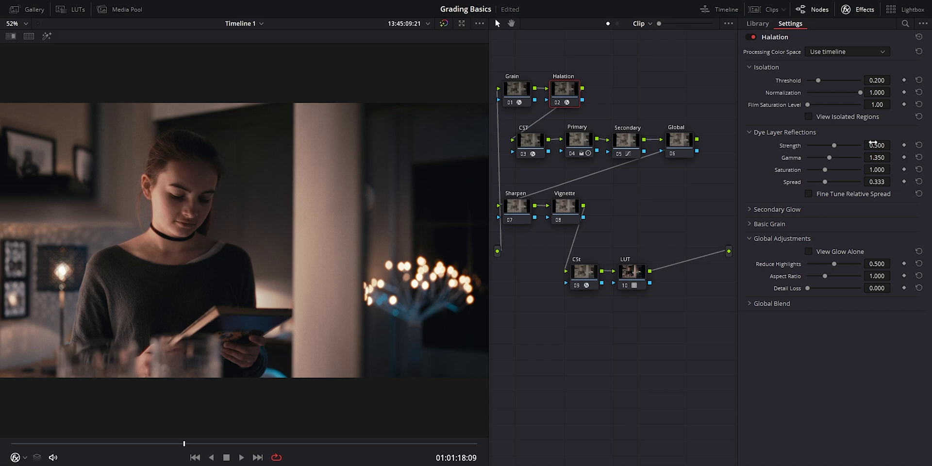
Set the halation threshold to 0.789, checking the glow areas with View Isolated Regions
left_click(839, 118)
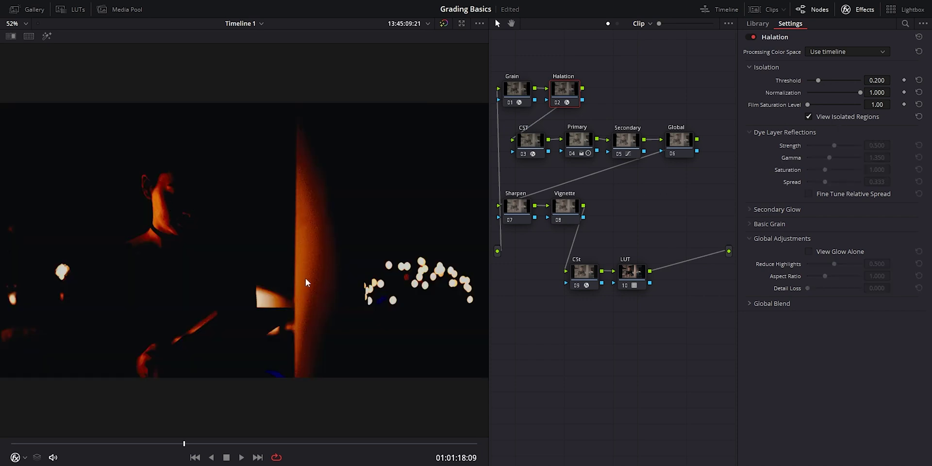
left_click(841, 118)
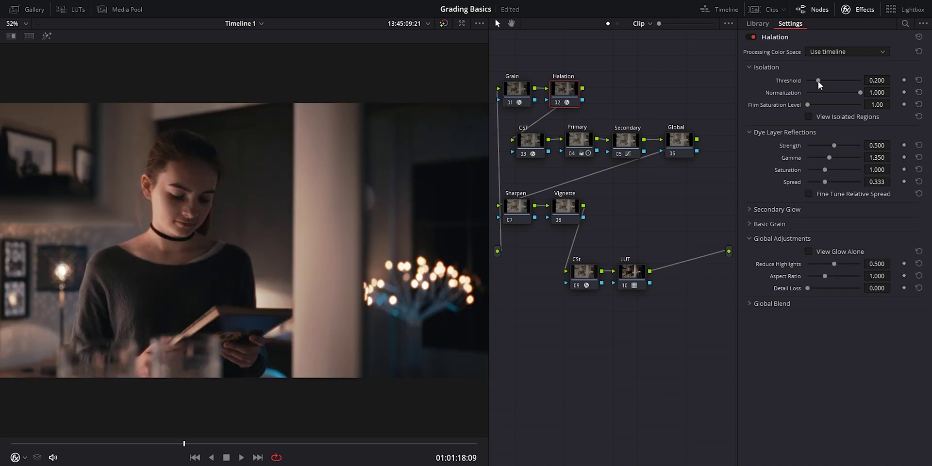
left_click_drag(819, 85, 853, 85)
left_click(842, 118)
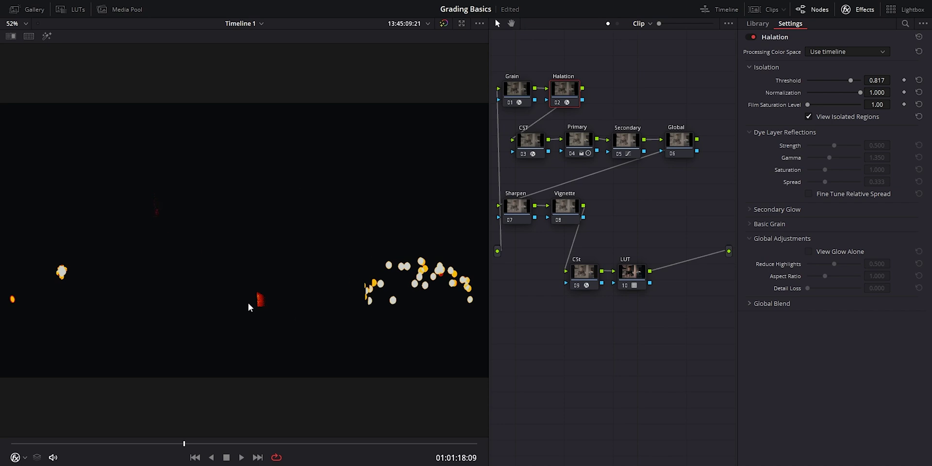
left_click_drag(853, 81, 849, 80)
Turn on Fine Tune Relative Spread, with dye-layer gamma 1.921 and halation spread 0.349
left_click(830, 120)
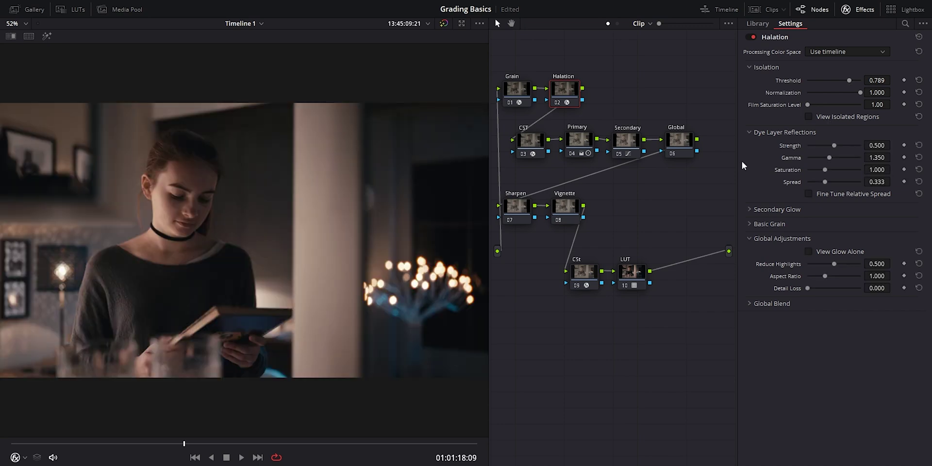
left_click(821, 196)
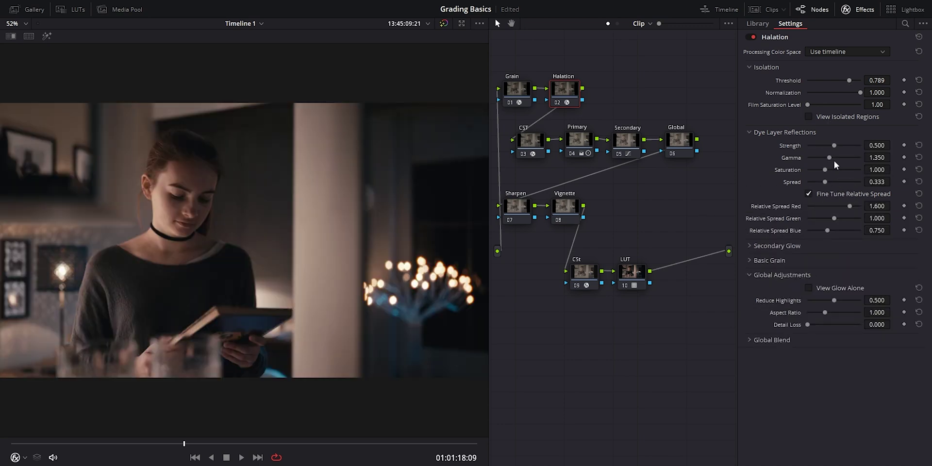
left_click_drag(829, 158, 841, 158)
left_click_drag(825, 182, 825, 184)
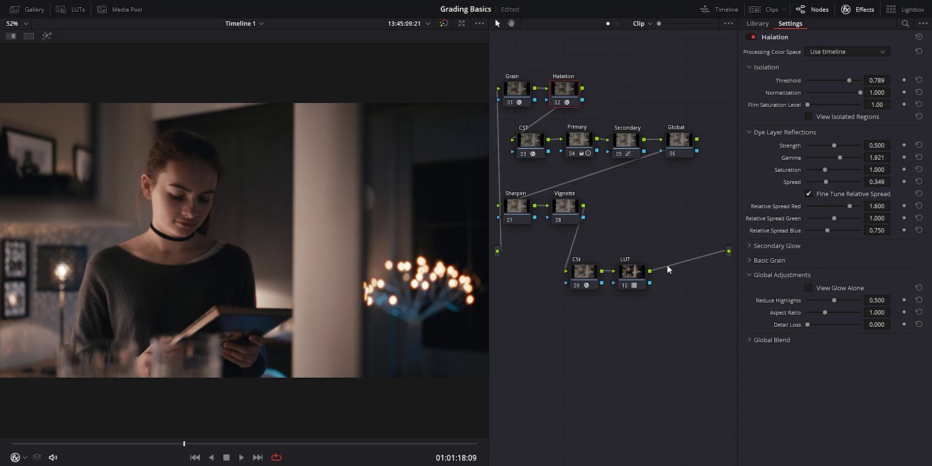
Dial the halation secondary glow to strength 0.119 and spread 0.688
left_click(776, 246)
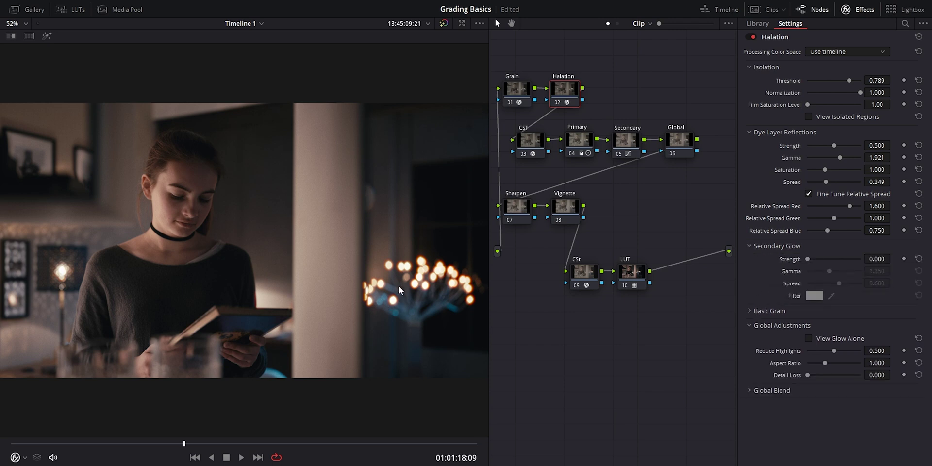
left_click_drag(809, 260, 844, 285)
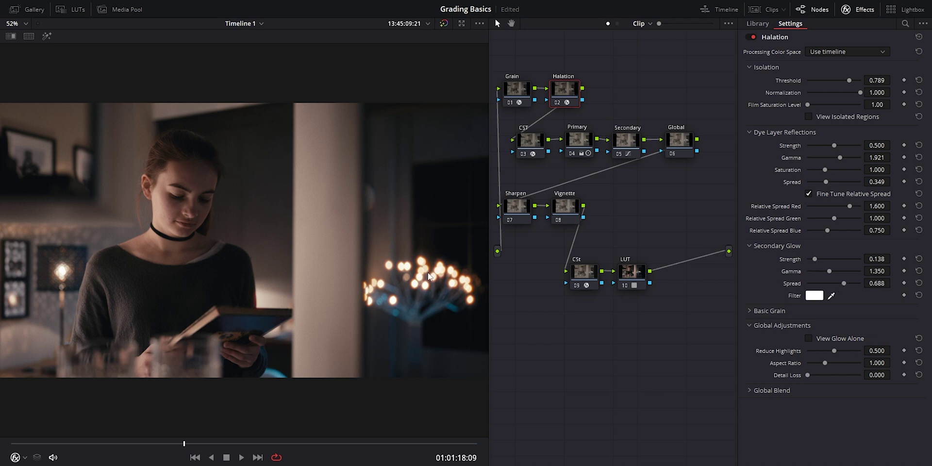
left_click_drag(815, 259, 814, 261)
left_click_drag(662, 321, 517, 42)
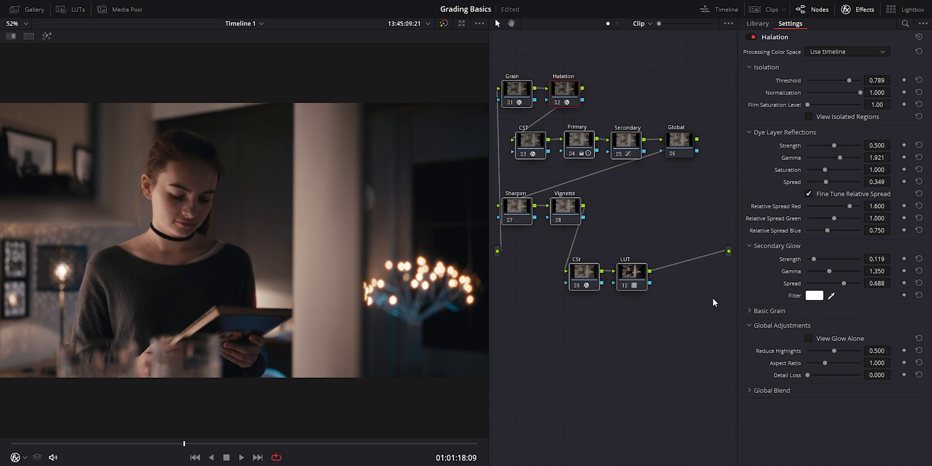
Disable all nodes with Ctrl+D, then re-enable CST, CSt, LUT, Primary, Secondary, Grain and Halation
left_click_drag(720, 318, 517, 76)
key("ctrl+d")
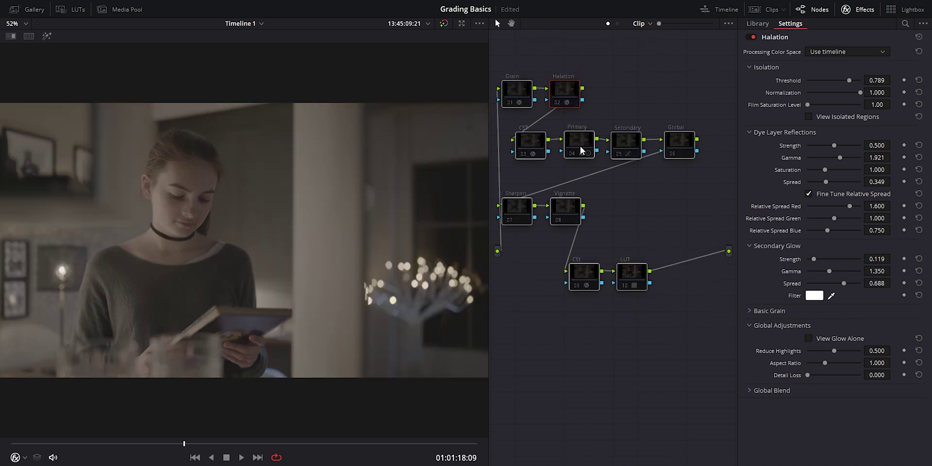
left_click(524, 154)
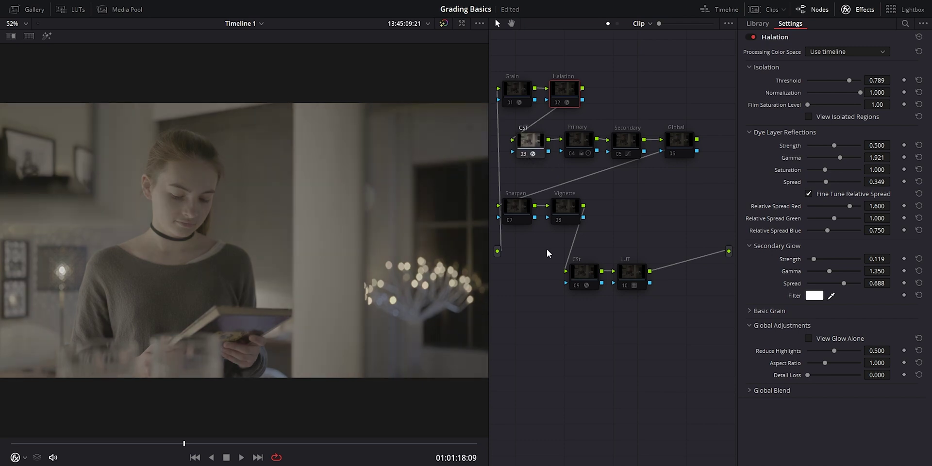
left_click(578, 287)
left_click(625, 285)
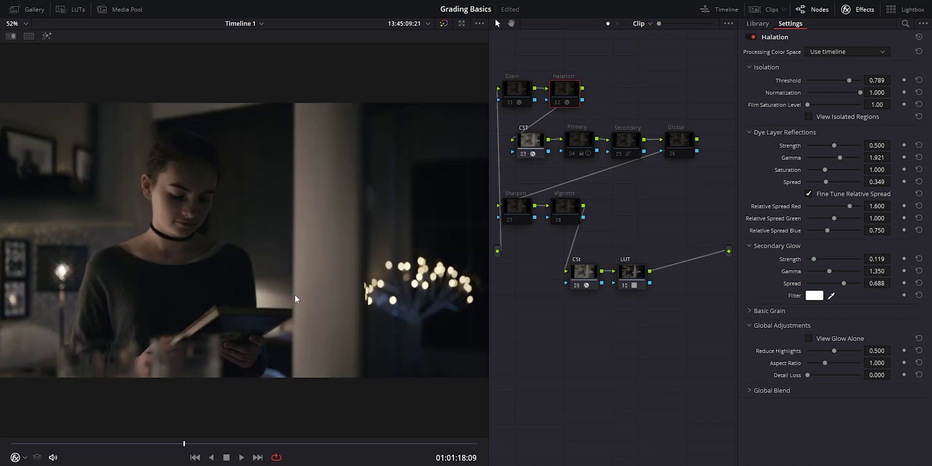
left_click(573, 154)
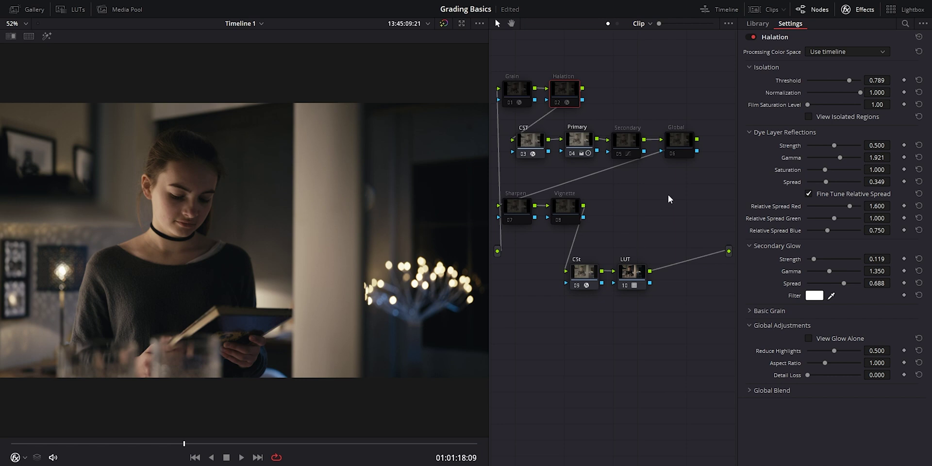
left_click(621, 156)
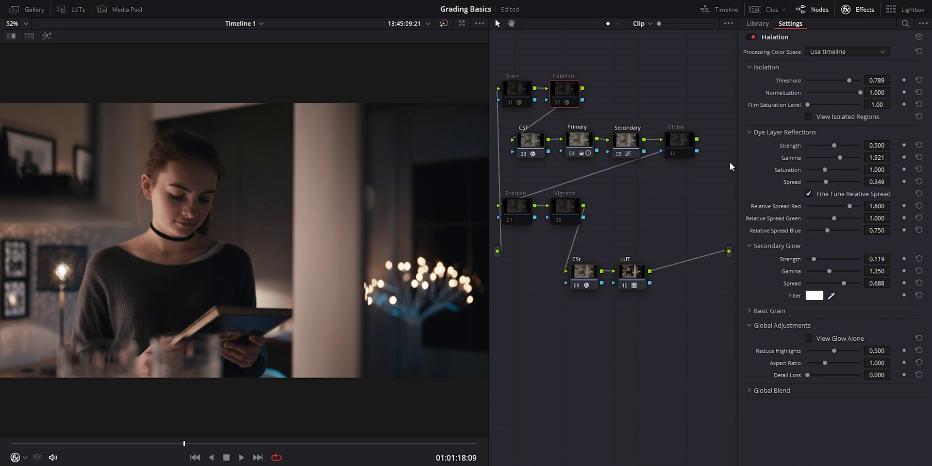
left_click(520, 106)
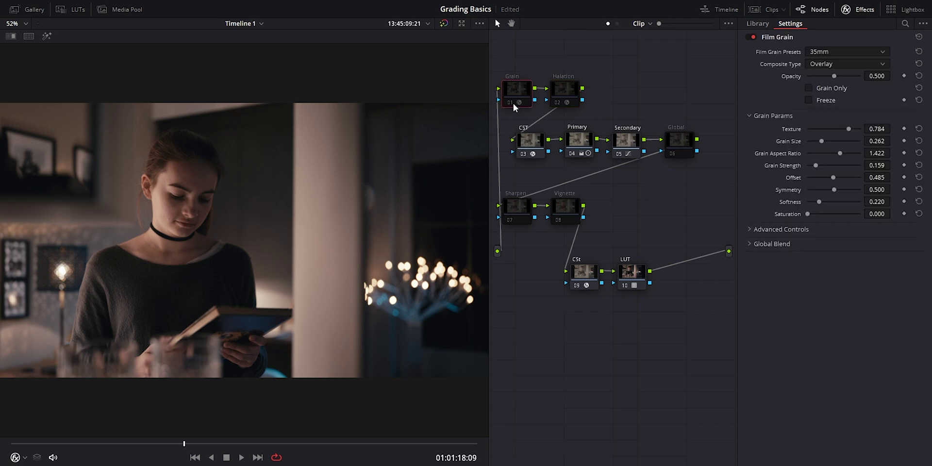
left_click(510, 103)
left_click(556, 104)
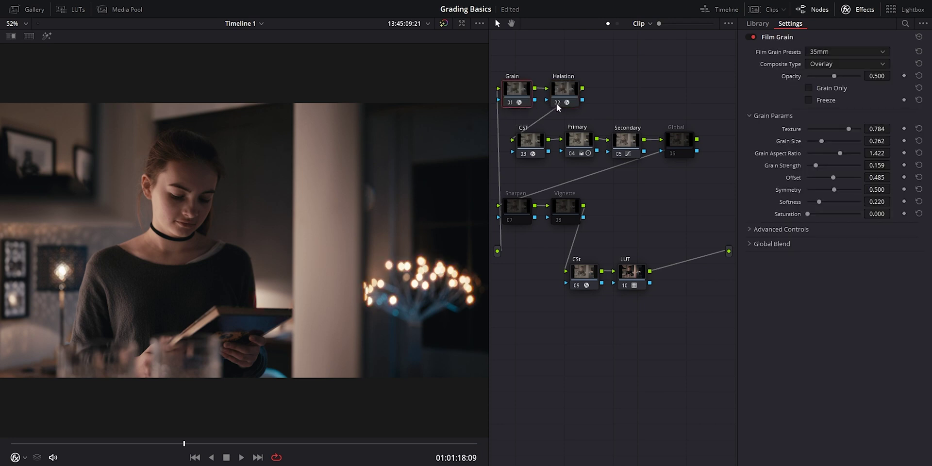